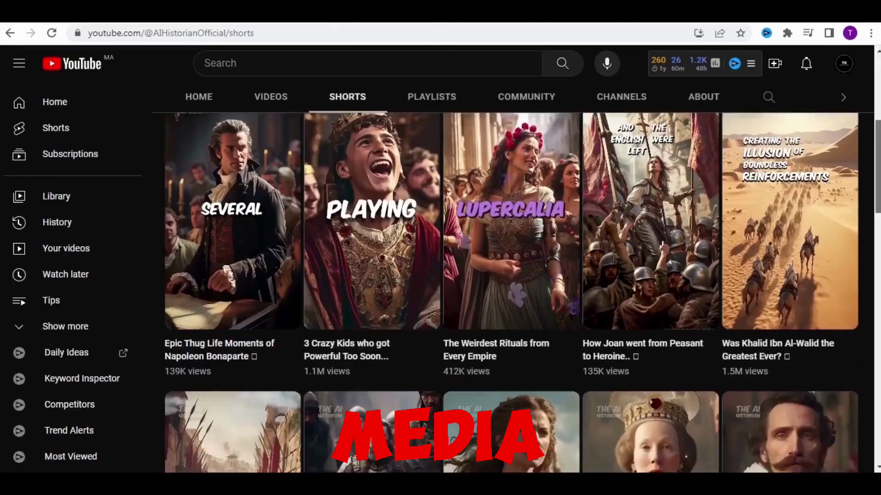
Step: On the Shorts tab, copy the link address of the Badass Queens That Took Ultimate Revenge short
{"action": "scroll", "coordinate": [511, 293], "scroll_direction": "down", "scroll_amount": 3}
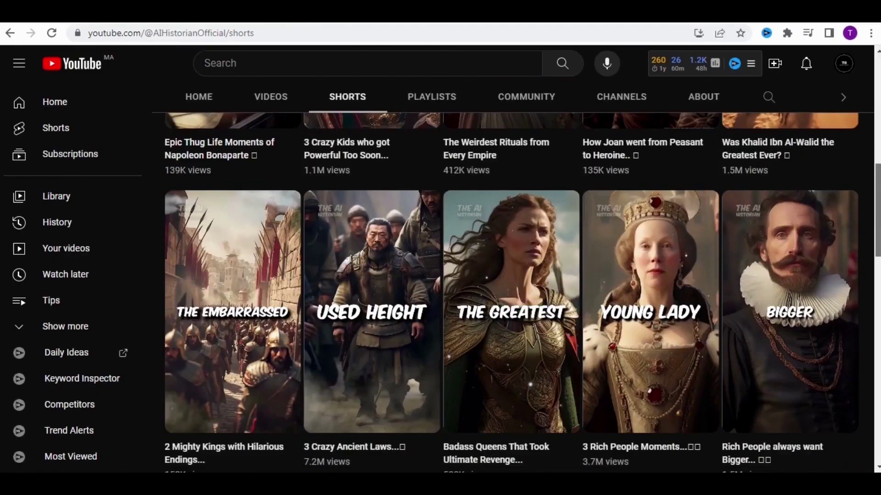
{"action": "scroll", "coordinate": [620, 299], "scroll_direction": "up", "scroll_amount": 1}
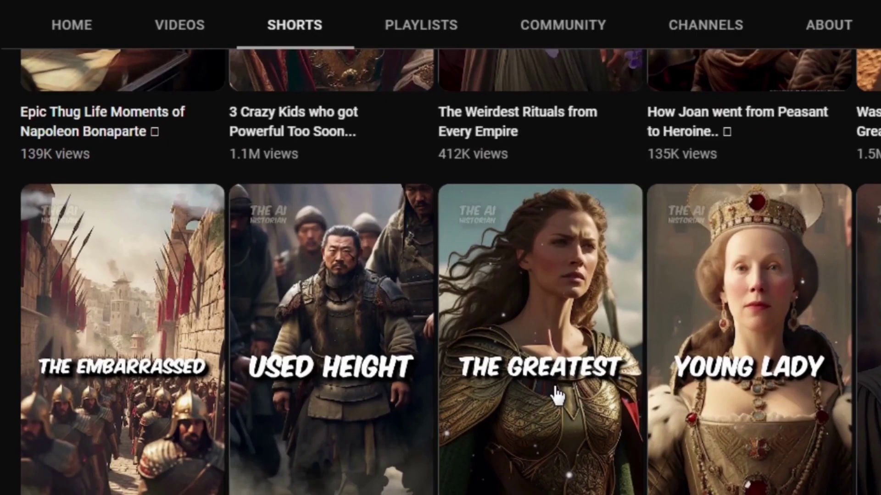
{"action": "right_click", "coordinate": [547, 297]}
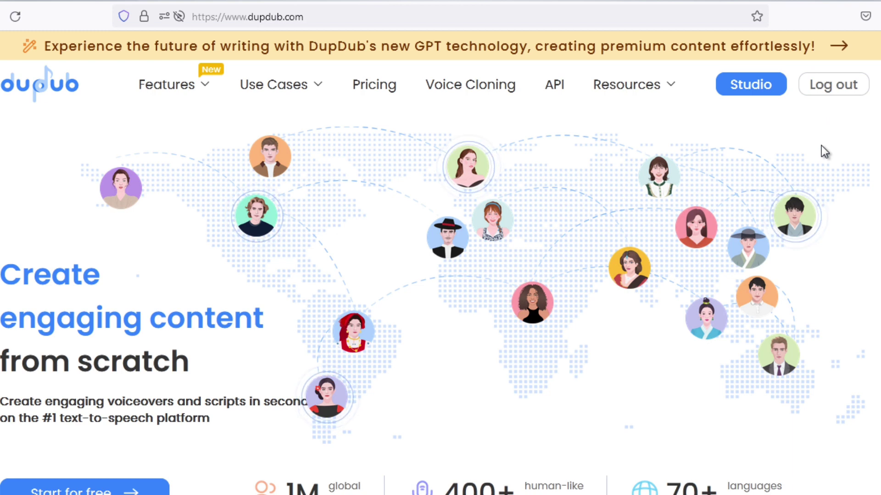
Step: Transcribe the queens revenge short in DupDub Studio from its pasted YouTube video link
{"action": "left_click", "coordinate": [732, 95]}
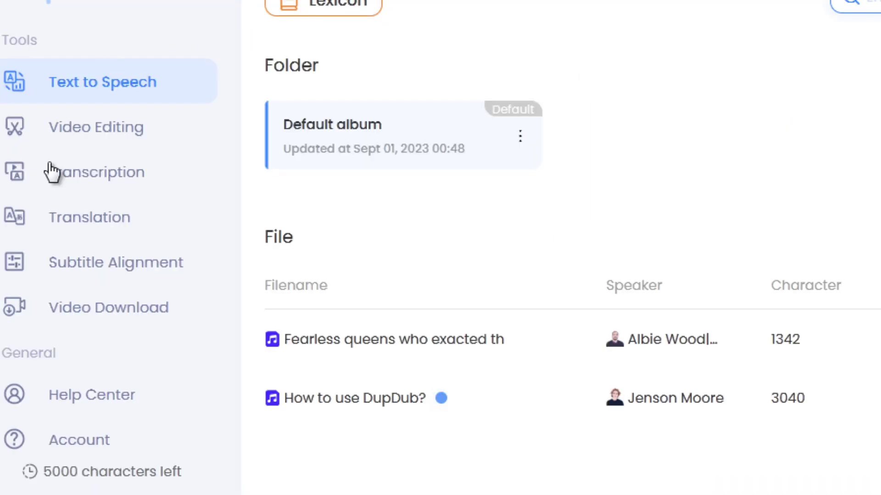
{"action": "left_click", "coordinate": [99, 183]}
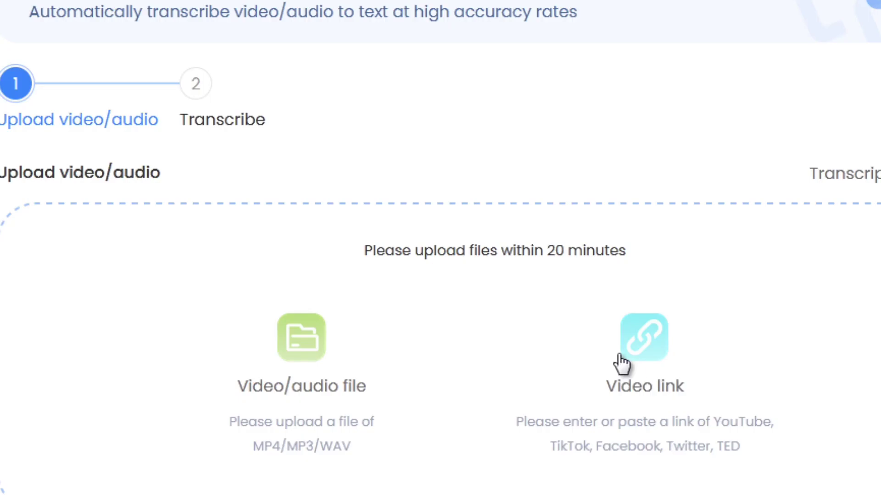
{"action": "left_click", "coordinate": [622, 364]}
{"action": "right_click", "coordinate": [448, 278]}
{"action": "left_click", "coordinate": [471, 346]}
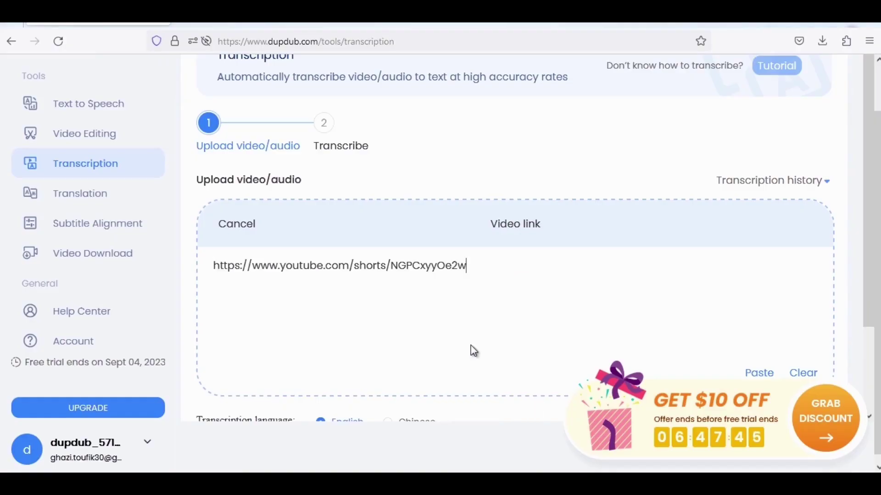
{"action": "scroll", "coordinate": [527, 334], "scroll_direction": "down", "scroll_amount": 2}
{"action": "left_click", "coordinate": [487, 359]}
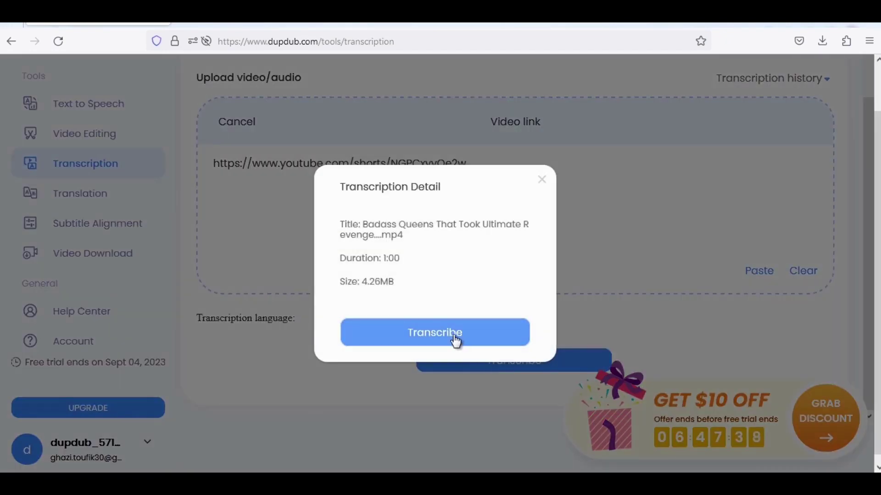
{"action": "left_click", "coordinate": [454, 337]}
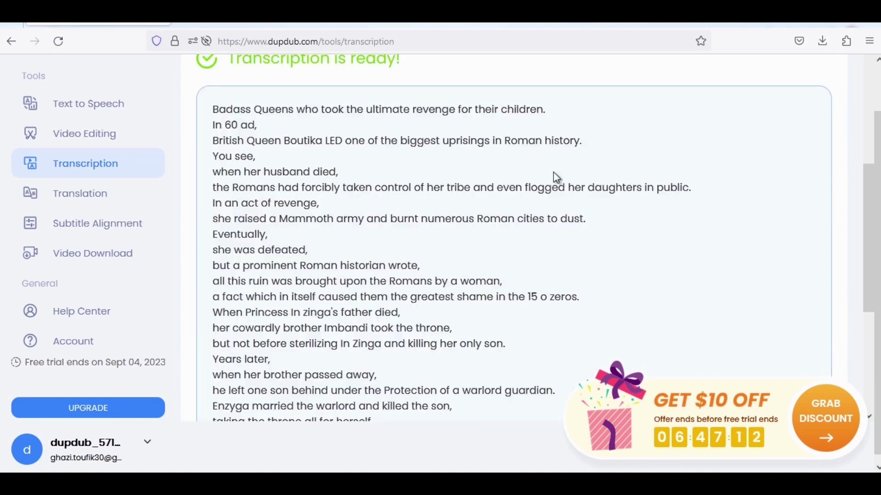
Step: Copy the 1012-character transcript and paste it into ChatGPT after 'an you reword this :)'
{"action": "left_click_drag", "start_coordinate": [217, 112], "coordinate": [517, 198]}
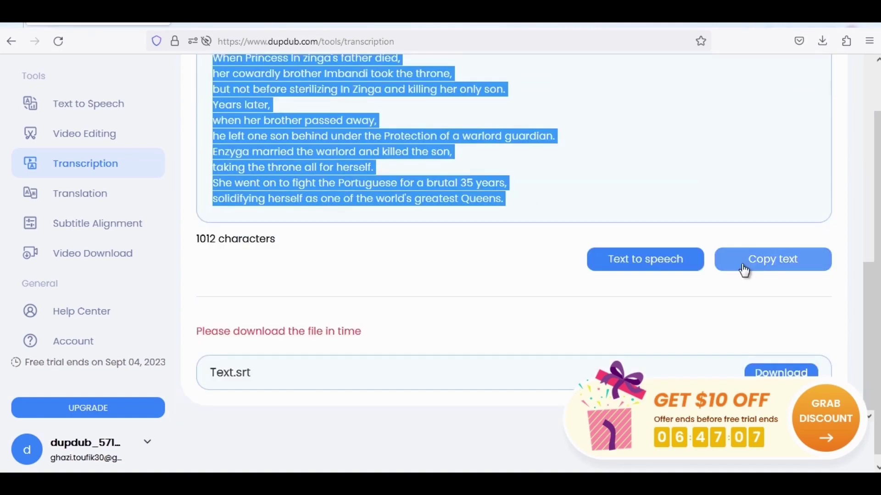
{"action": "left_click", "coordinate": [743, 271]}
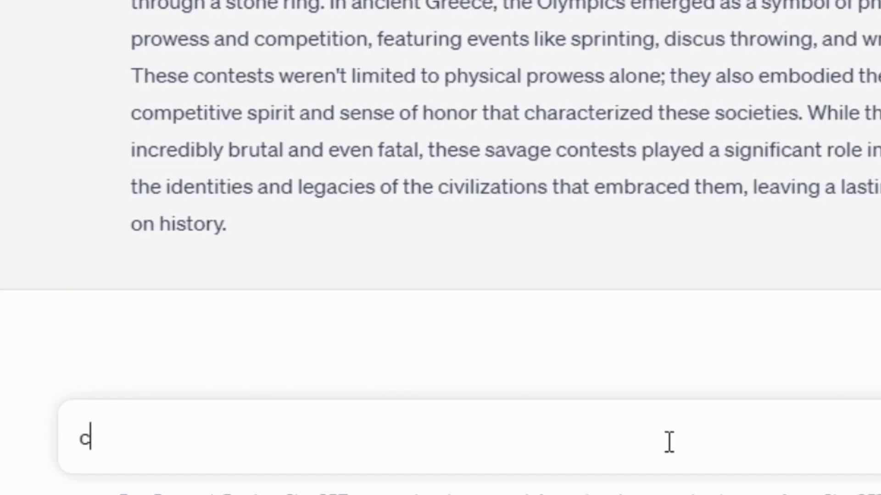
{"action": "type", "text": "an you reword this :"}
{"action": "key", "text": "ctrl+v"}
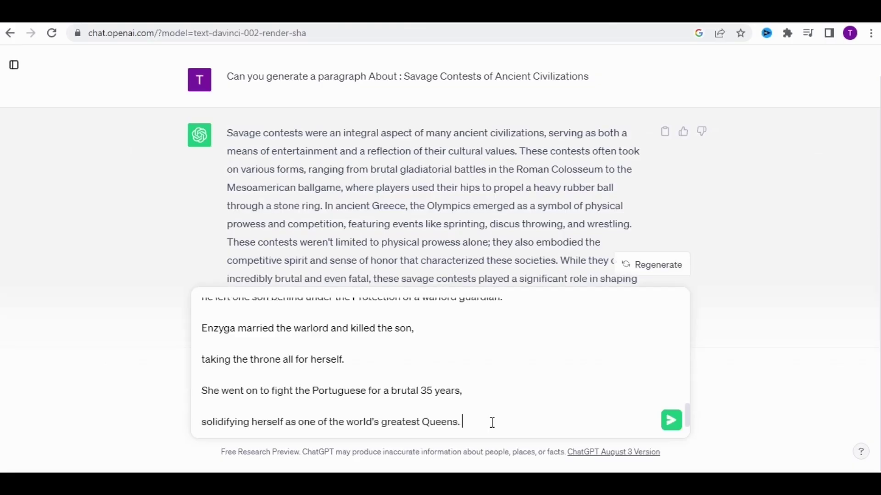
Step: Send the reword request, then ask ChatGPT for Leonardo AI image prompts for each story
{"action": "left_click", "coordinate": [680, 419]}
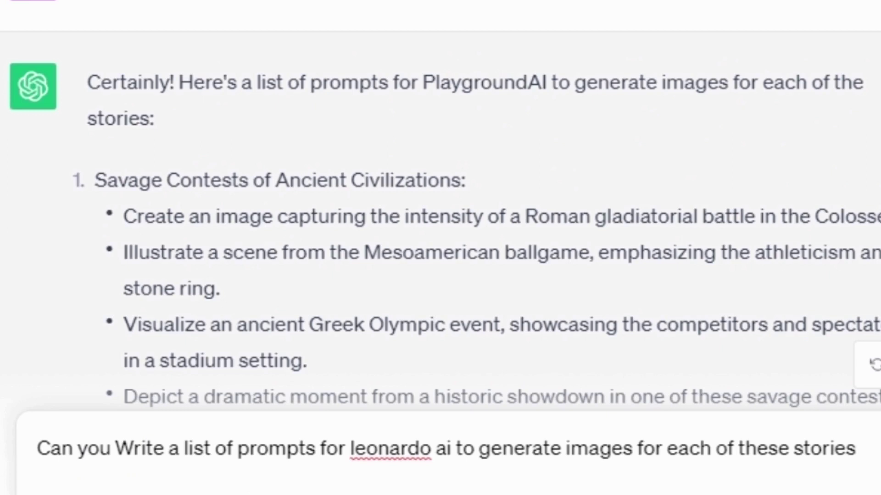
{"action": "key", "text": "Return"}
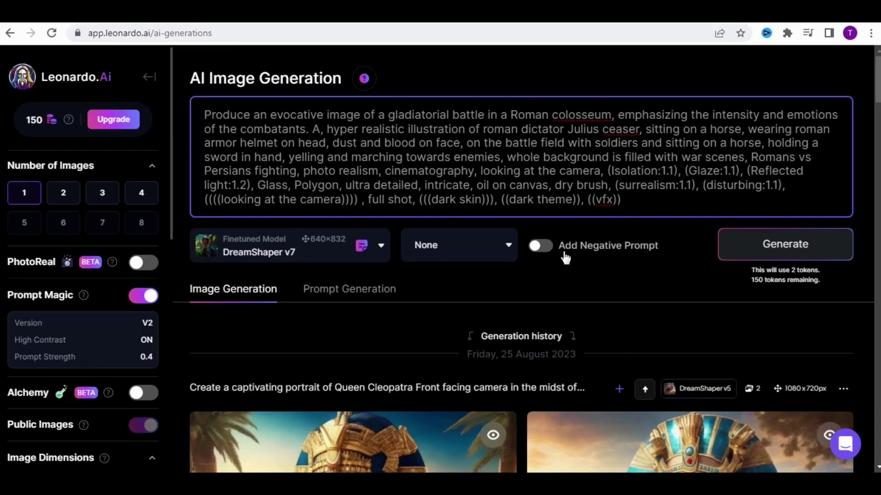
Step: Enable the negative prompt, paste the long list of unwanted features, and generate one gladiator colosseum image
{"action": "left_click", "coordinate": [556, 254]}
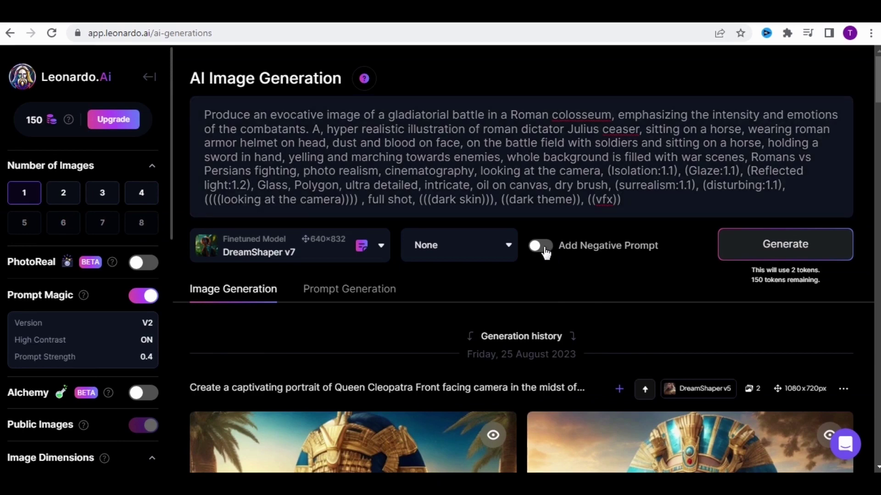
{"action": "left_click", "coordinate": [541, 247]}
{"action": "left_click", "coordinate": [404, 229]}
{"action": "key", "text": "ctrl+v"}
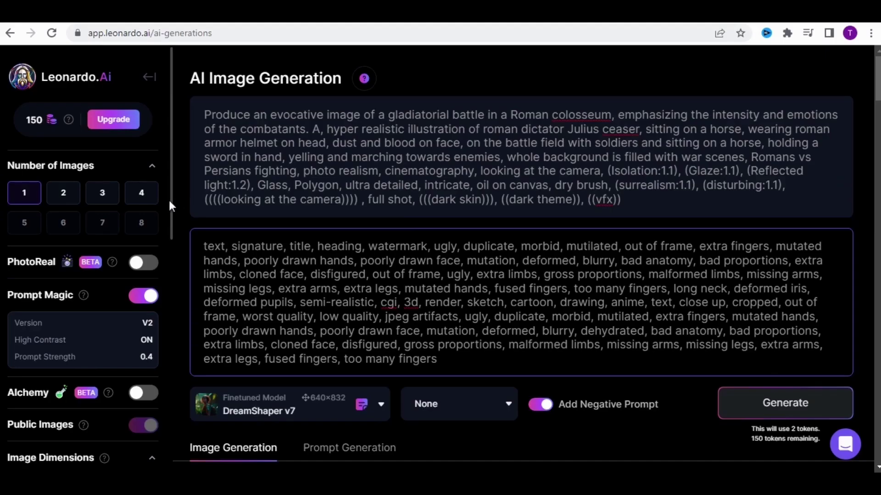
{"action": "scroll", "coordinate": [170, 200], "scroll_direction": "down", "scroll_amount": 5}
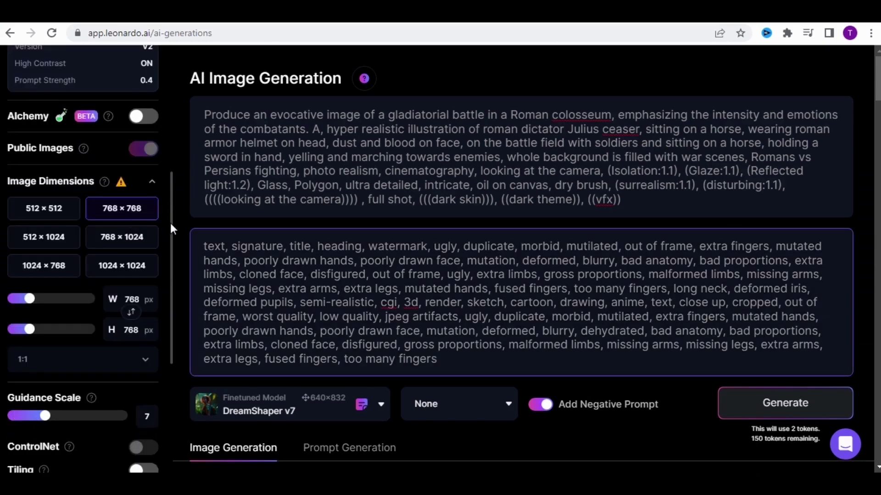
{"action": "scroll", "coordinate": [170, 224], "scroll_direction": "up", "scroll_amount": 5}
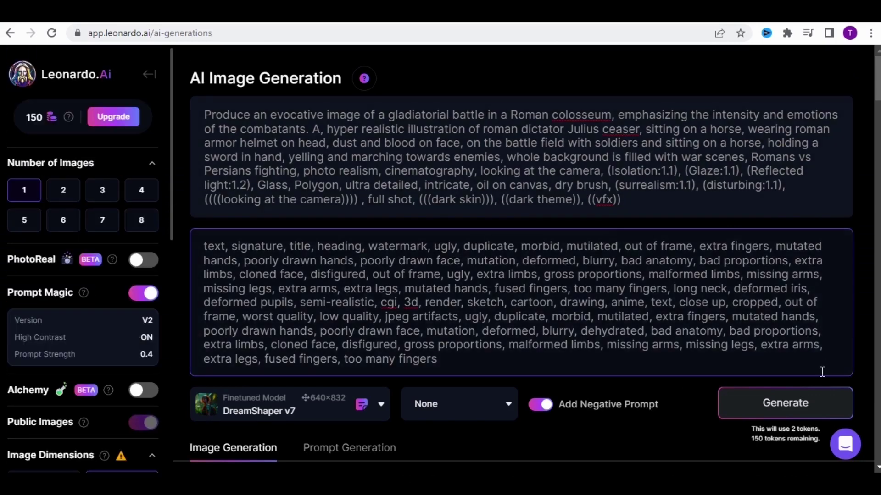
{"action": "left_click", "coordinate": [821, 410]}
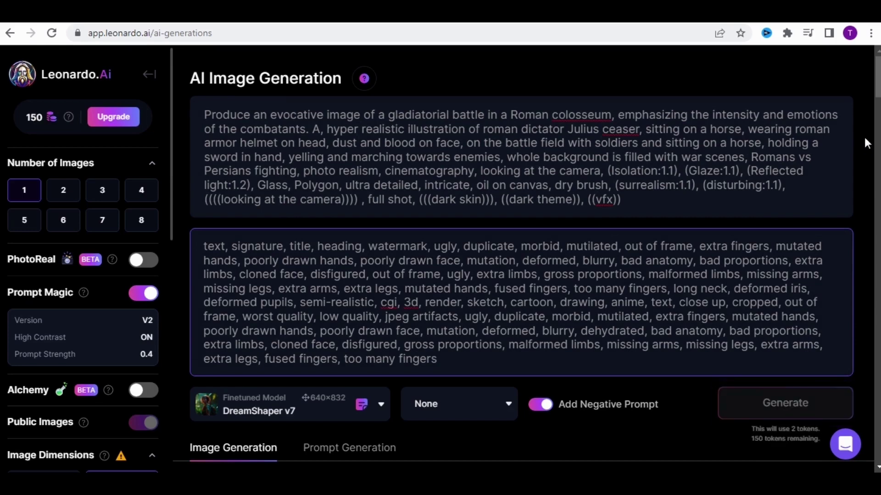
{"action": "scroll", "coordinate": [516, 383], "scroll_direction": "down", "scroll_amount": 8}
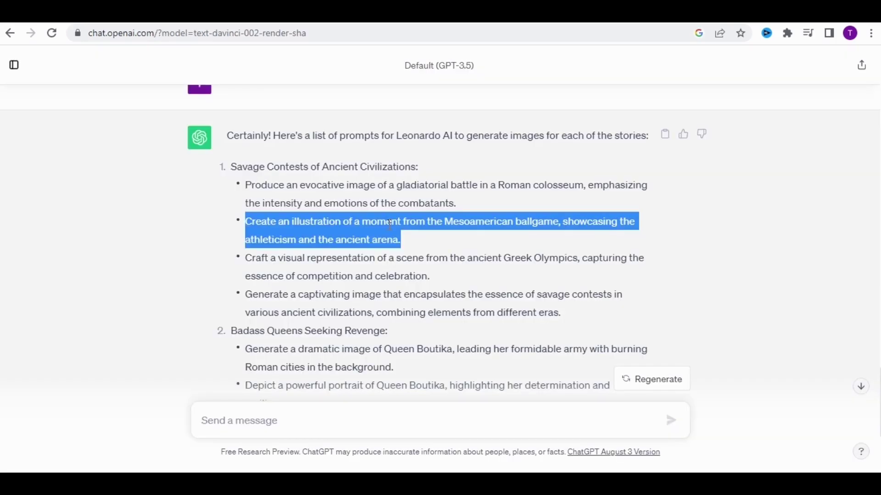
Step: Replace the prompt's first sentence with the Mesoamerican ballgame sentence and generate an image
{"action": "left_click_drag", "start_coordinate": [309, 129], "coordinate": [186, 117]}
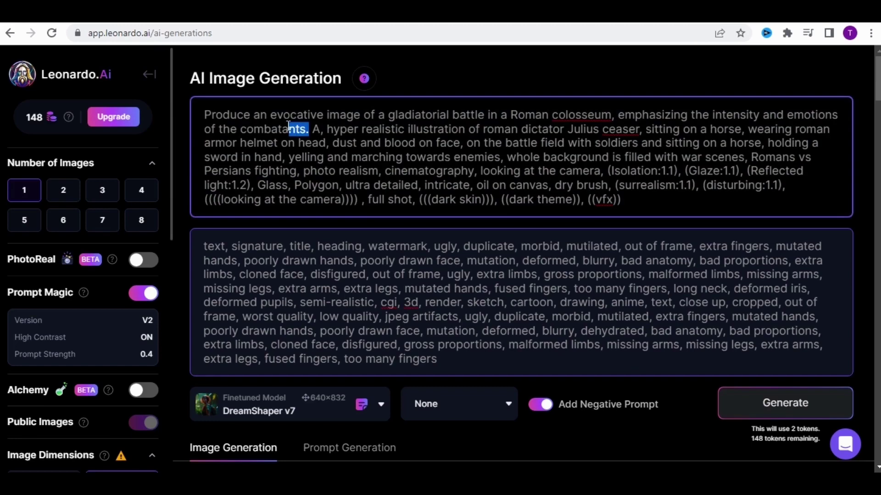
{"action": "key", "text": "ctrl+v"}
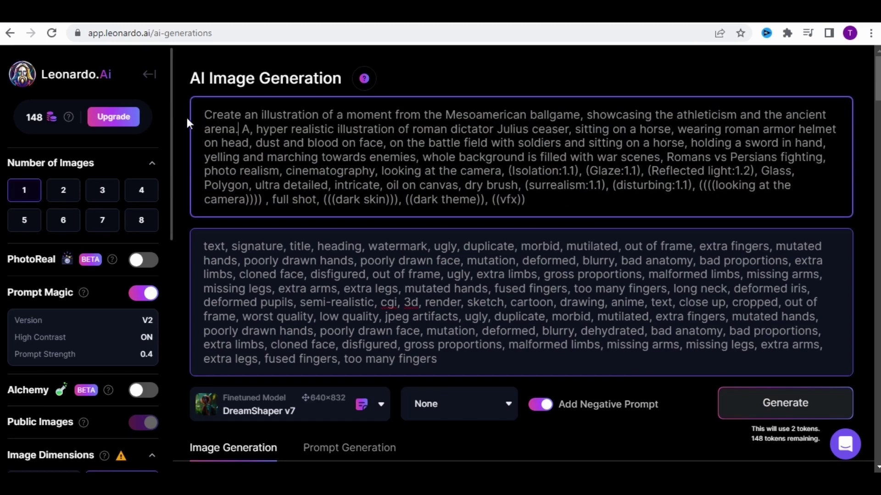
{"action": "left_click", "coordinate": [761, 403]}
{"action": "scroll", "coordinate": [252, 382], "scroll_direction": "down", "scroll_amount": 10}
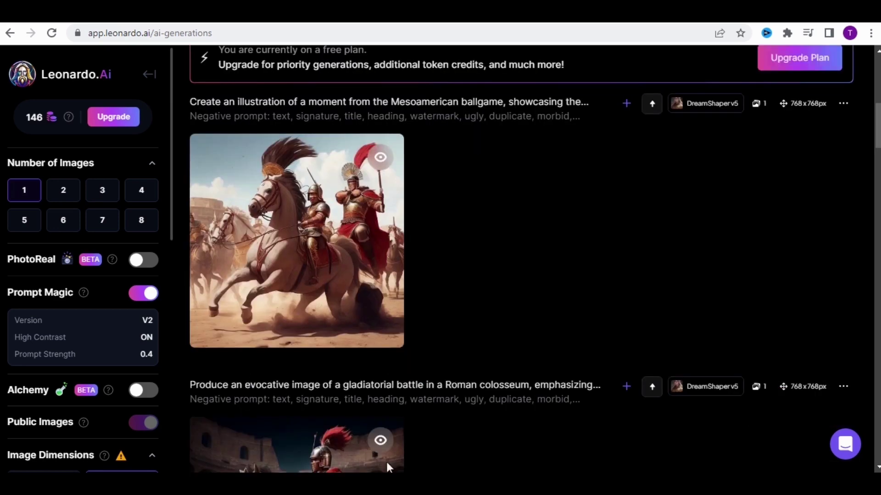
{"action": "scroll", "coordinate": [264, 144], "scroll_direction": "up", "scroll_amount": 10}
Step: Revise the style keywords, generate two ballgame images, and enlarge the first arena scene
{"action": "left_click_drag", "start_coordinate": [265, 144], "coordinate": [244, 132]}
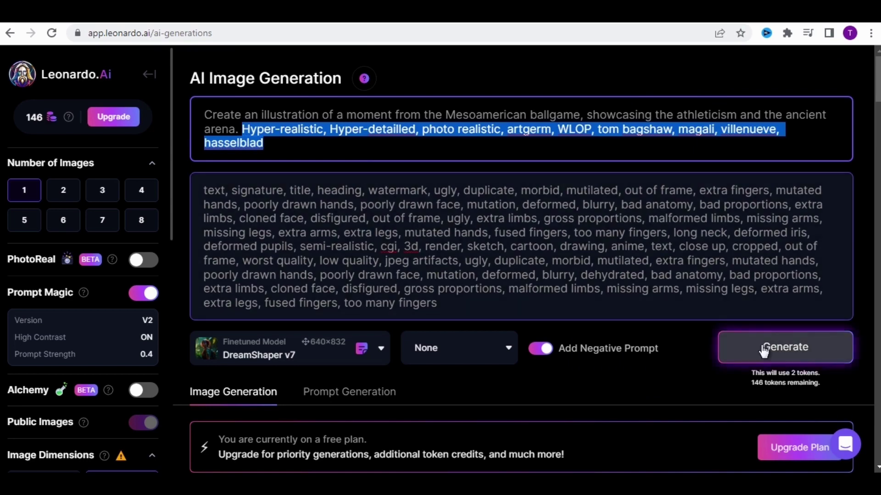
{"action": "left_click", "coordinate": [780, 349]}
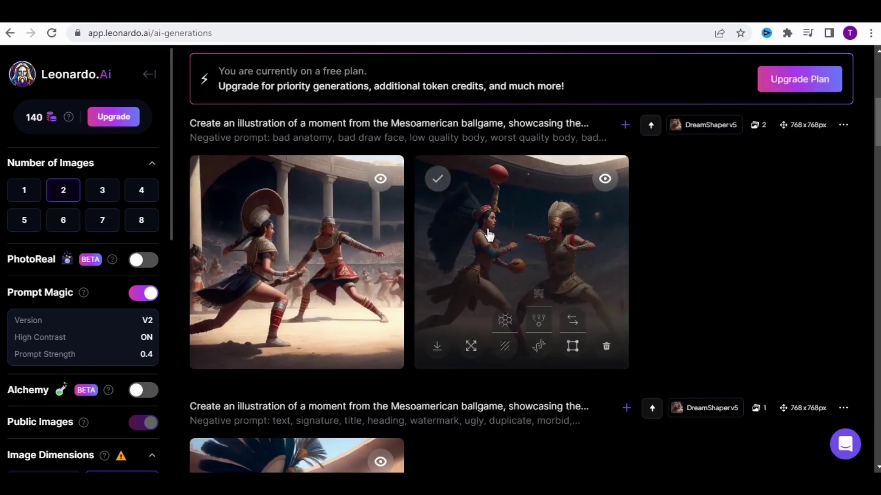
{"action": "left_click", "coordinate": [304, 263]}
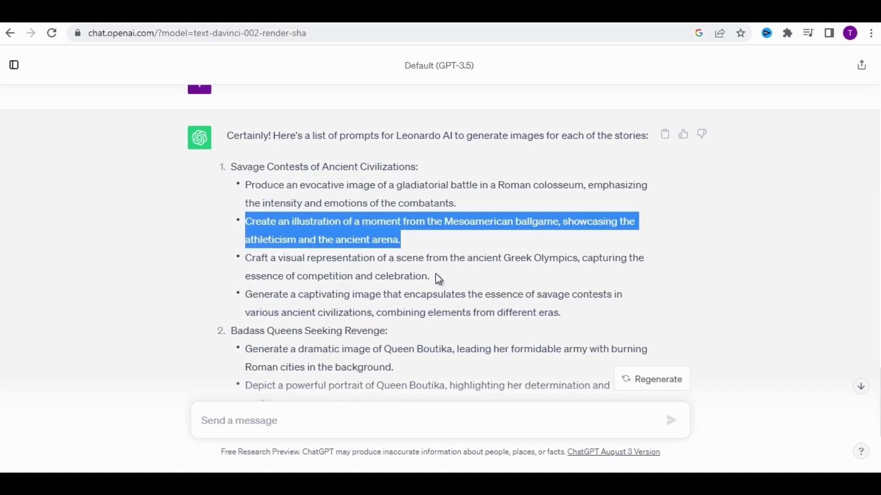
Step: Swap the Greek Olympics prompt into the prompt box and view the second generated image enlarged
{"action": "left_click_drag", "start_coordinate": [428, 276], "coordinate": [265, 259]}
{"action": "key", "text": "ctrl+c"}
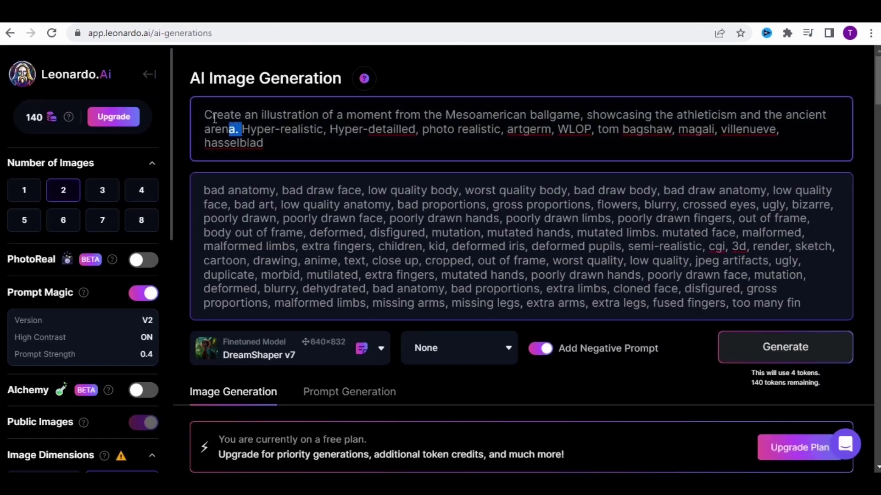
{"action": "left_click_drag", "start_coordinate": [238, 129], "coordinate": [202, 113]}
{"action": "key", "text": "ctrl+v"}
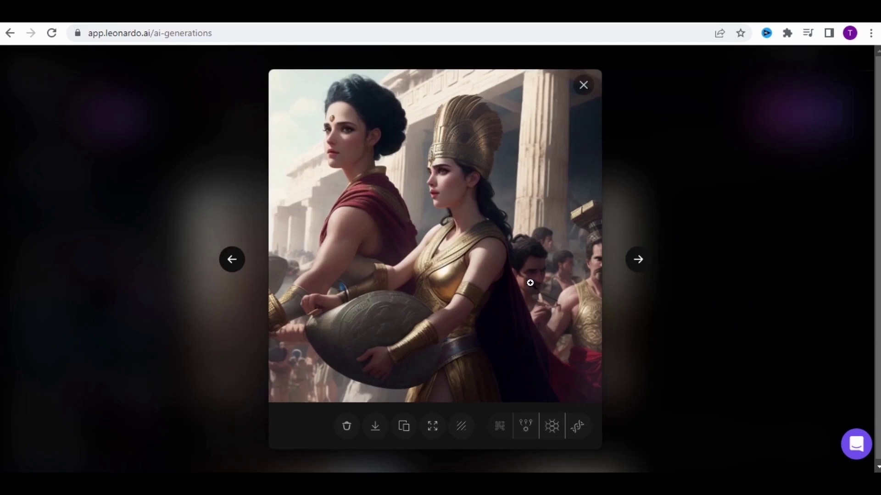
{"action": "left_click", "coordinate": [746, 206]}
{"action": "left_click", "coordinate": [589, 278]}
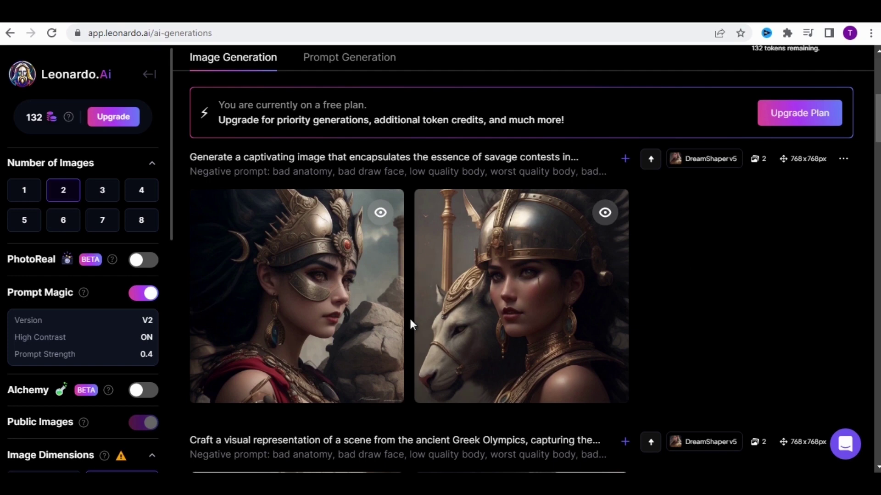
Step: Generate one Queen Boutika army image, then two Queen Boutika portraits
{"action": "left_click", "coordinate": [193, 111]}
{"action": "key", "text": "ctrl+v"}
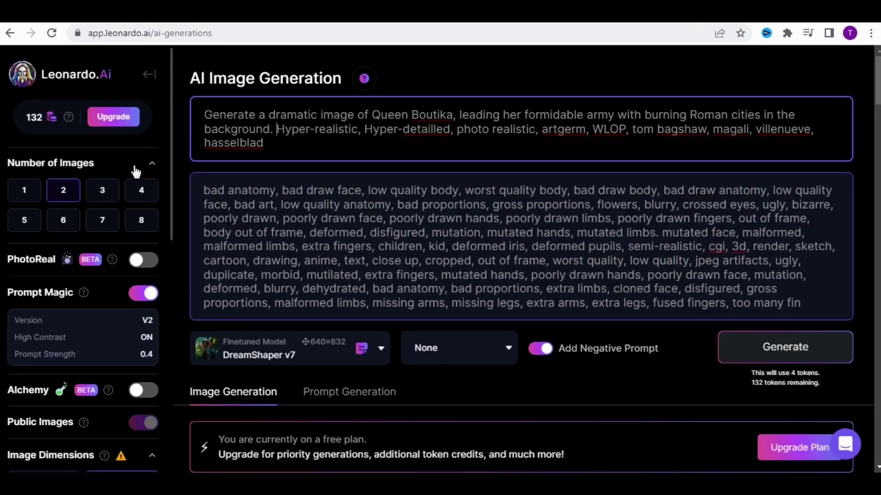
{"action": "left_click", "coordinate": [33, 191]}
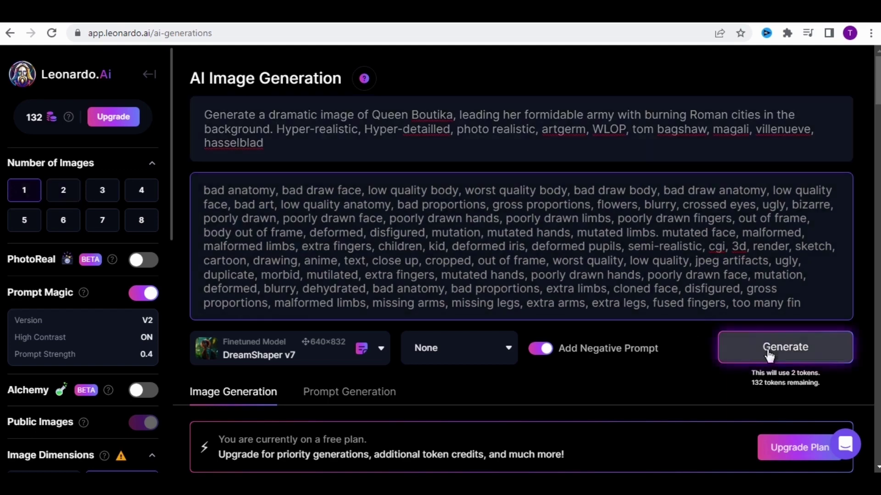
{"action": "left_click", "coordinate": [779, 347]}
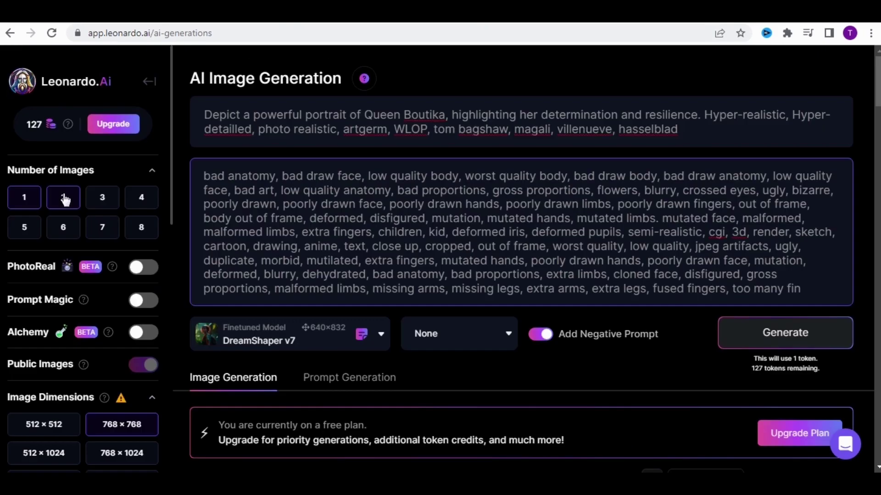
{"action": "left_click", "coordinate": [63, 197]}
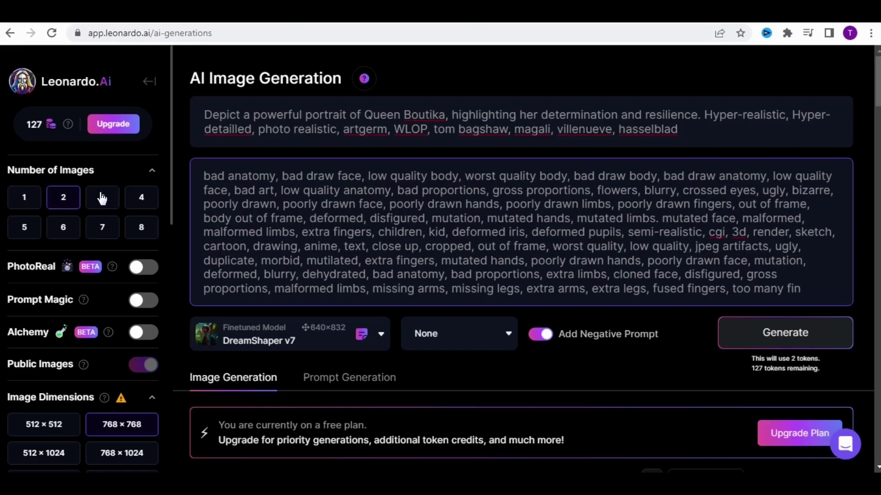
{"action": "left_click", "coordinate": [761, 333]}
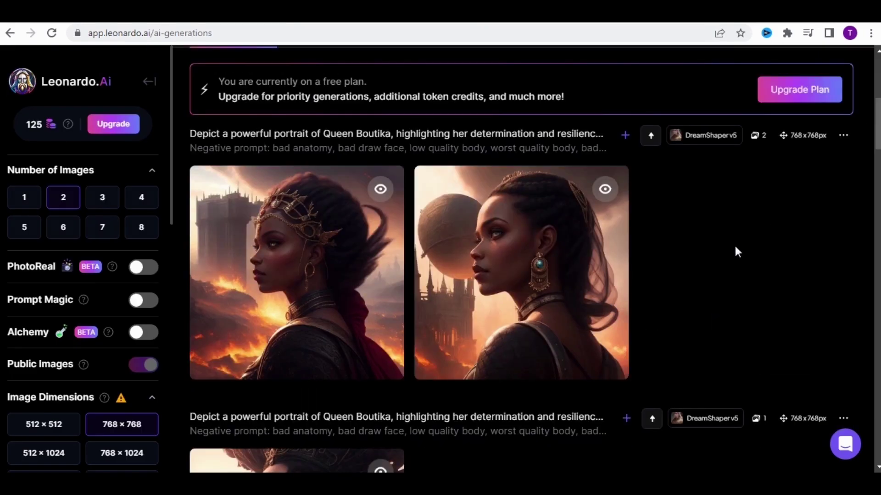
Step: Use the helmeted warrior image as a weak reference and generate images from a new pasted prompt
{"action": "scroll", "coordinate": [571, 321], "scroll_direction": "down", "scroll_amount": 10}
{"action": "left_click", "coordinate": [572, 321]}
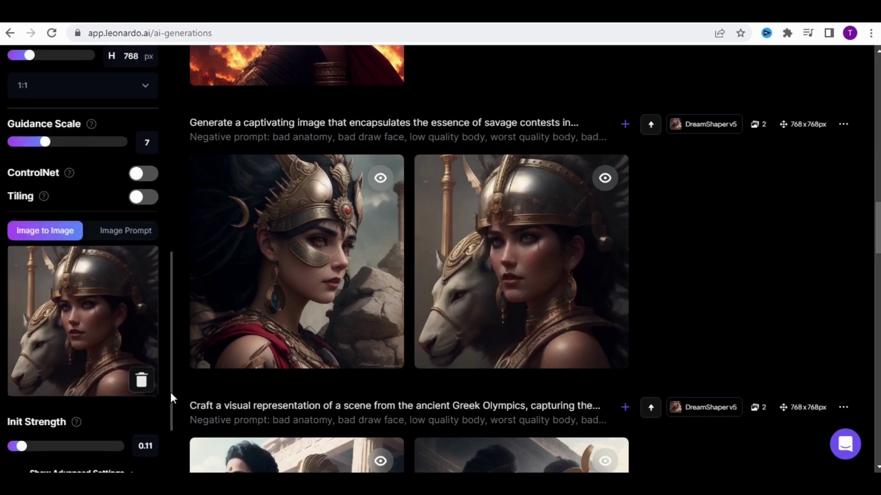
{"action": "scroll", "coordinate": [169, 392], "scroll_direction": "down", "scroll_amount": 2}
{"action": "left_click_drag", "start_coordinate": [20, 420], "coordinate": [16, 421]}
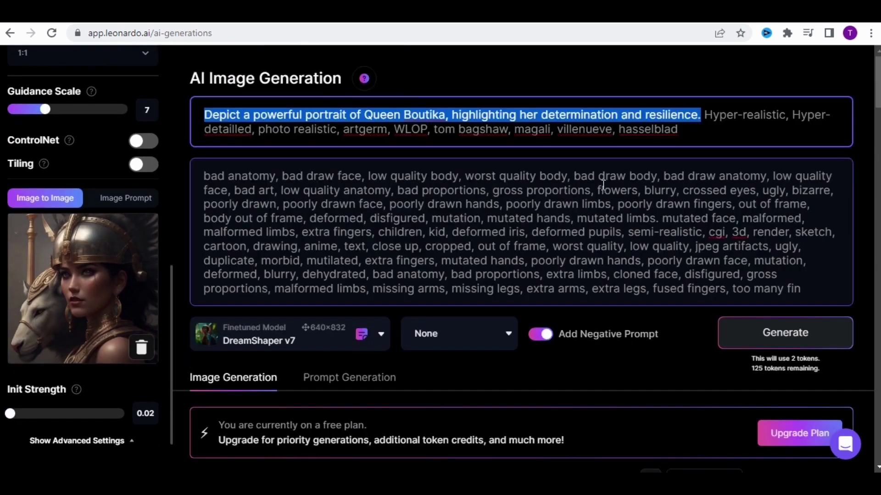
{"action": "key", "text": "ctrl+v"}
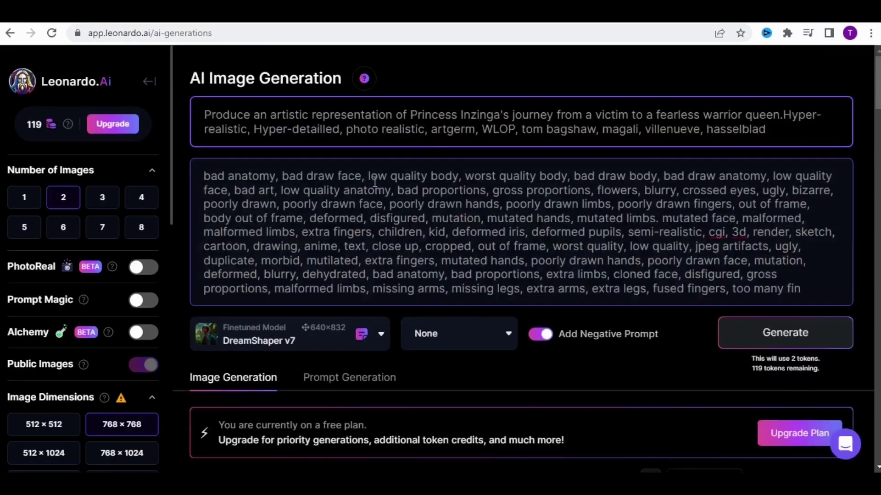
{"action": "left_click", "coordinate": [797, 326]}
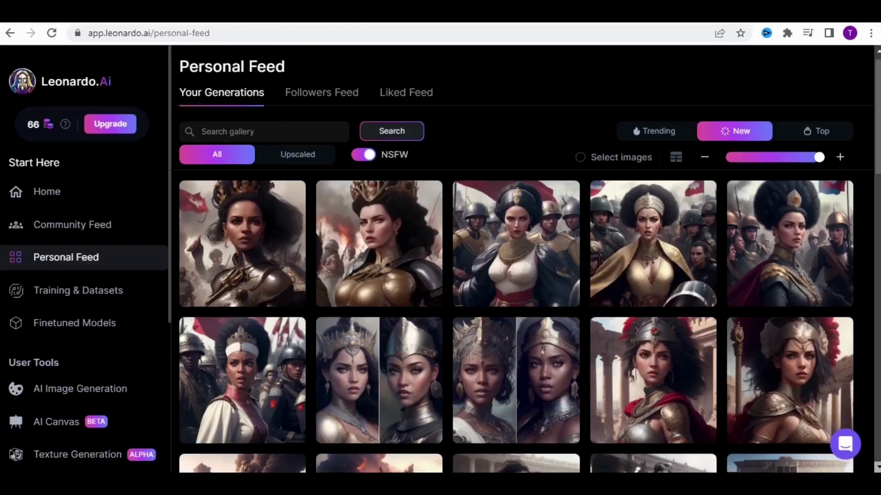
Step: Scroll through the Personal Feed of generated queen and gladiator images
{"action": "scroll", "coordinate": [516, 294], "scroll_direction": "down", "scroll_amount": 10}
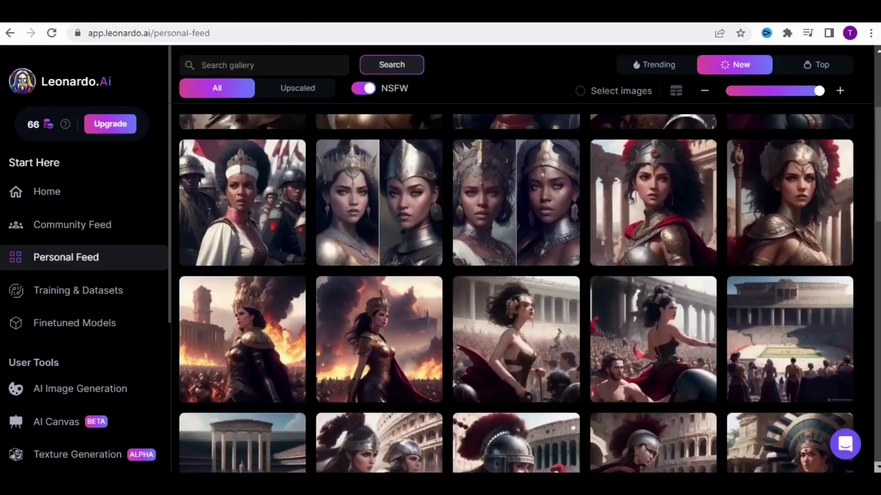
{"action": "scroll", "coordinate": [516, 294], "scroll_direction": "down", "scroll_amount": 6}
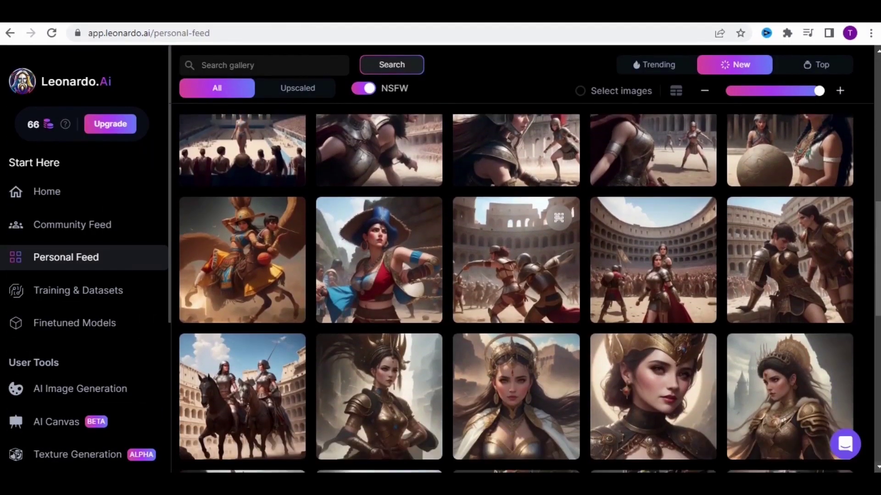
{"action": "scroll", "coordinate": [515, 294], "scroll_direction": "down", "scroll_amount": 4}
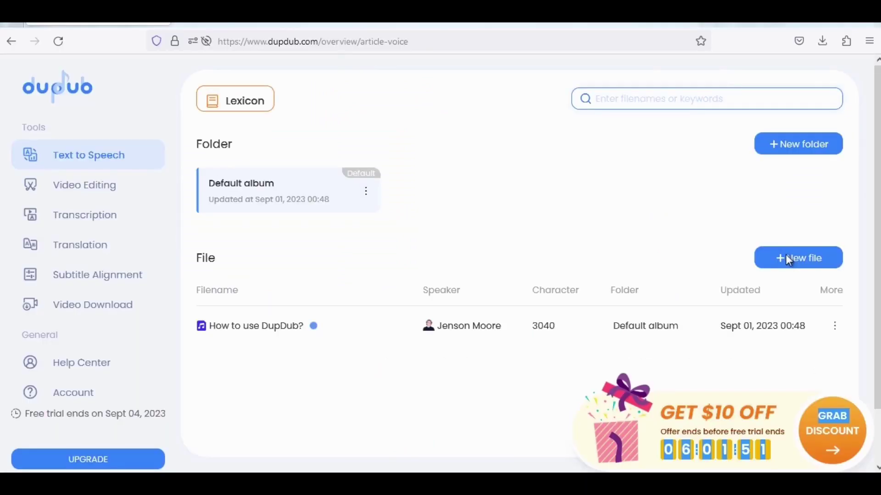
Step: Start a new DupDub voiceover document using the Chat speaking style
{"action": "left_click", "coordinate": [783, 256]}
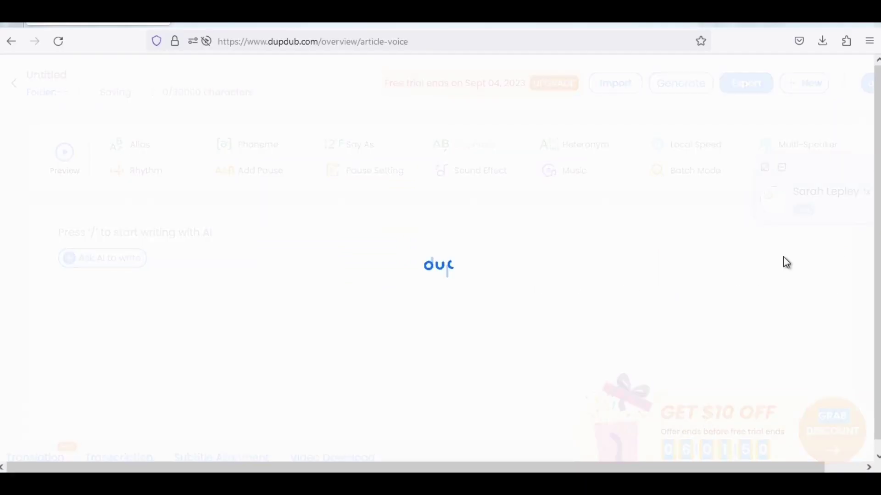
{"action": "left_click", "coordinate": [764, 157]}
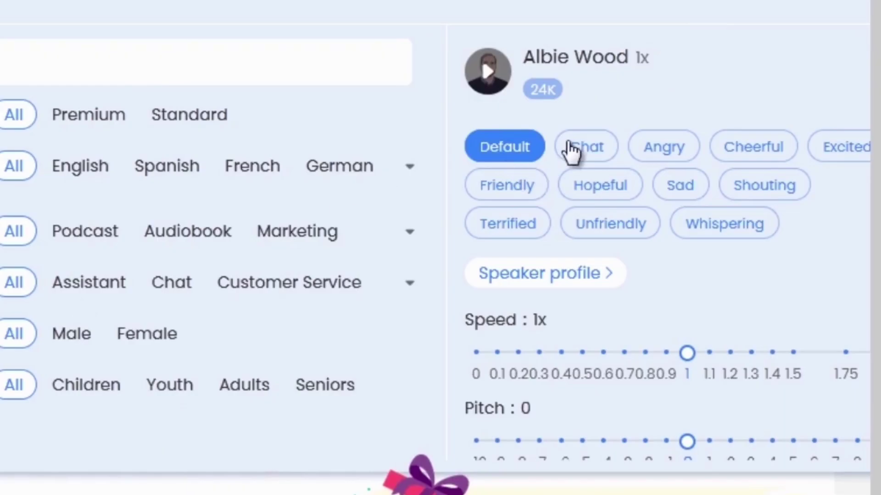
{"action": "left_click", "coordinate": [707, 203]}
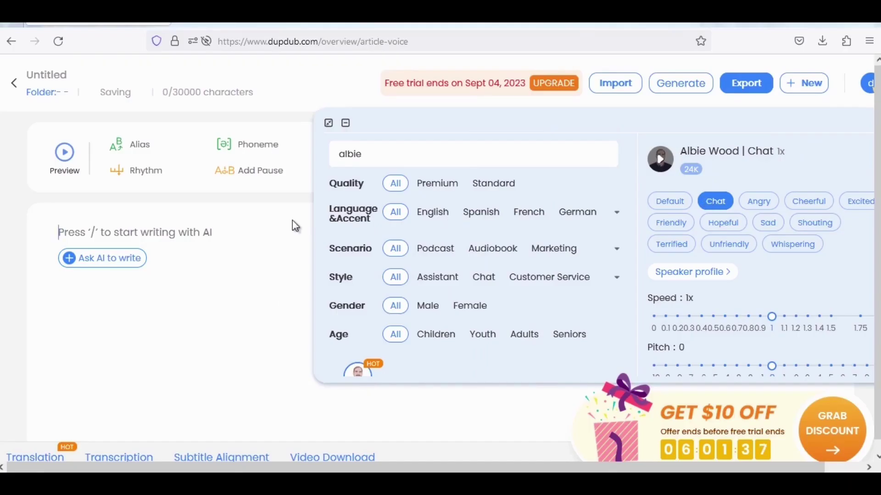
{"action": "left_click", "coordinate": [329, 124]}
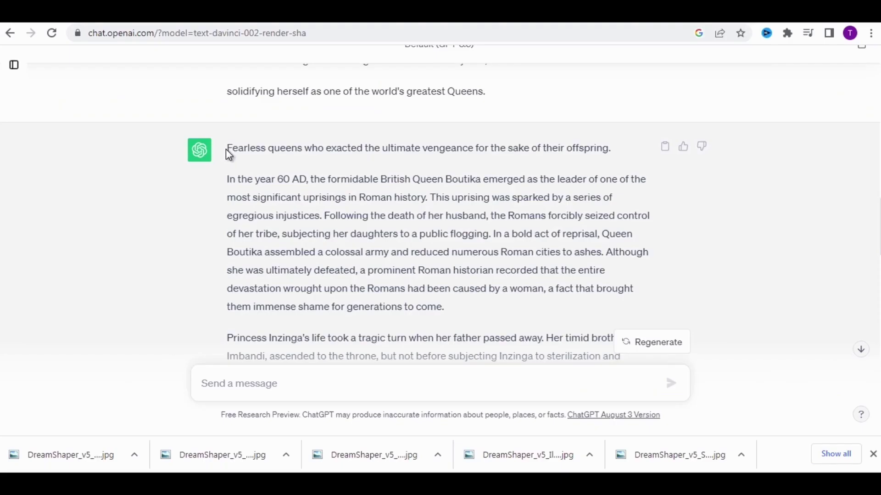
Step: Bring in the ChatGPT fearless-queens script and tidy its paragraph breaks and blank lines
{"action": "left_click_drag", "start_coordinate": [226, 151], "coordinate": [486, 238]}
{"action": "right_click", "coordinate": [438, 202]}
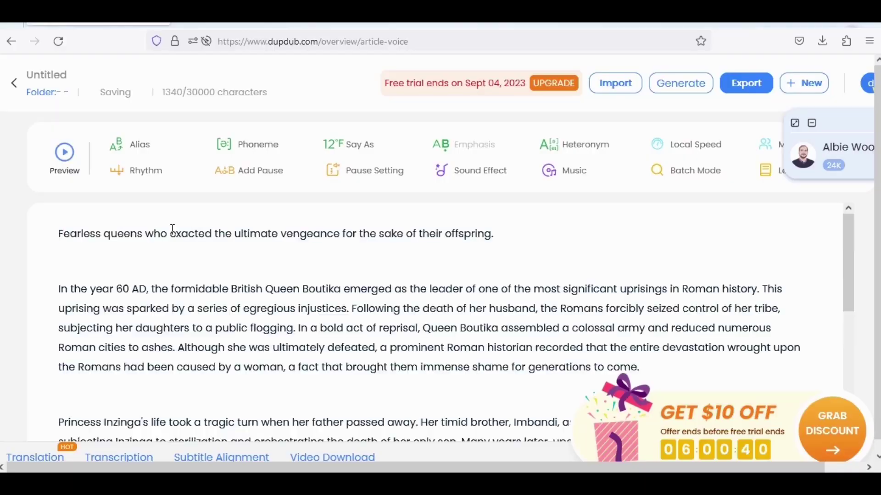
{"action": "scroll", "coordinate": [448, 334], "scroll_direction": "down", "scroll_amount": 1}
{"action": "key", "text": "BackSpace"}
{"action": "key", "text": "BackSpace"}
{"action": "scroll", "coordinate": [514, 233], "scroll_direction": "up", "scroll_amount": 2}
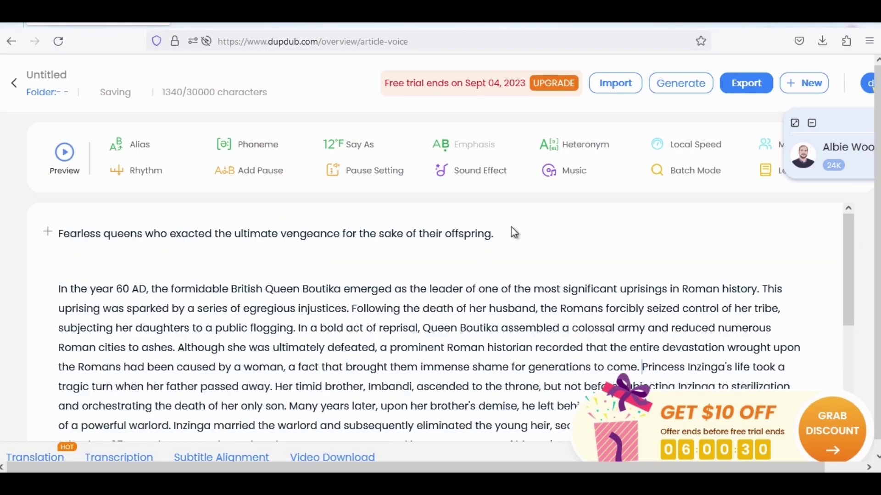
{"action": "key", "text": "Delete"}
{"action": "key", "text": "Delete"}
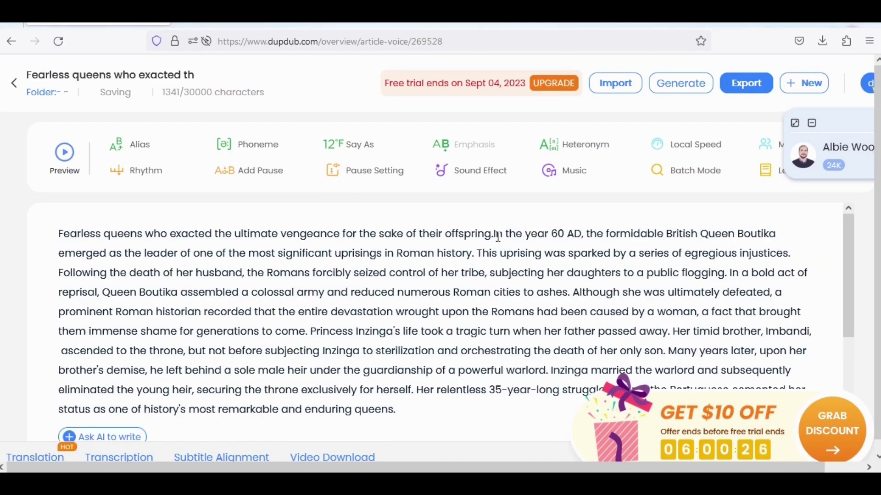
Step: Preview the narration, then export the audio as MP3 instead of WAV
{"action": "left_click", "coordinate": [78, 159]}
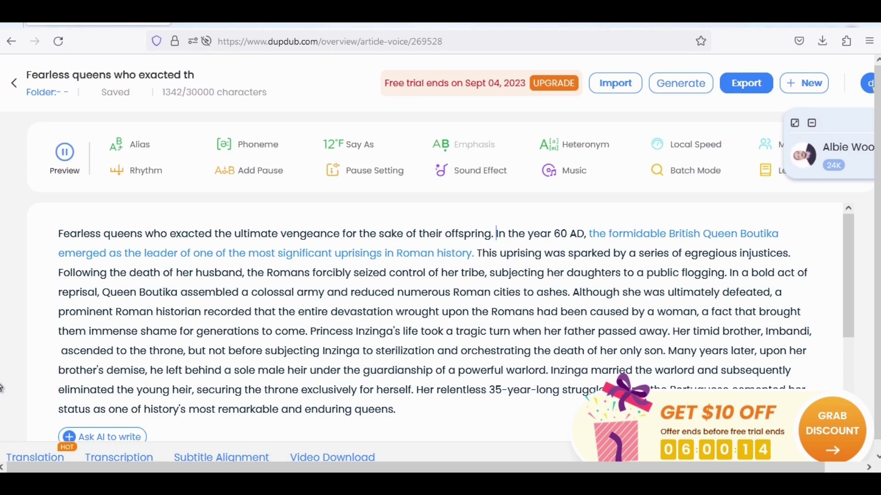
{"action": "left_click", "coordinate": [61, 235]}
{"action": "left_click", "coordinate": [750, 93]}
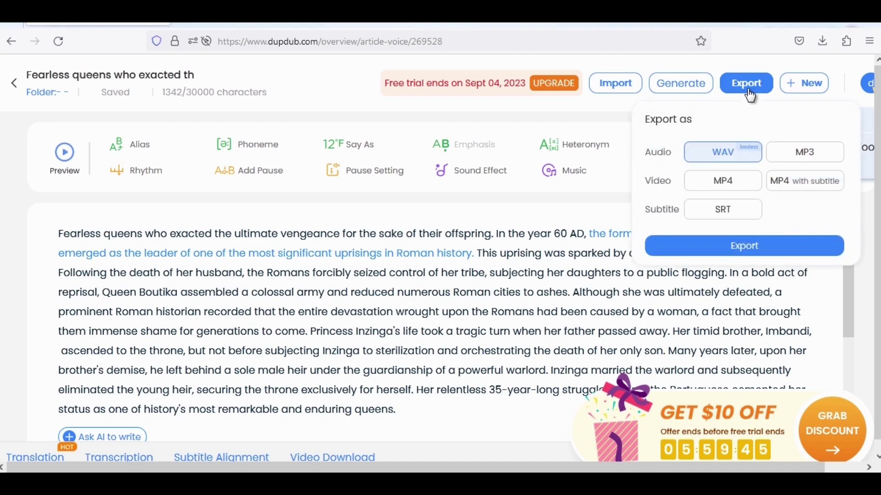
{"action": "left_click", "coordinate": [788, 160]}
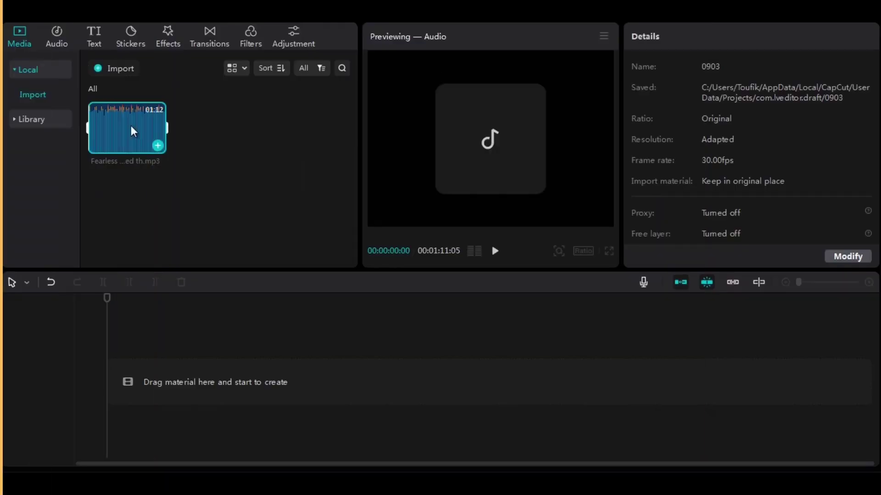
Step: Place the voiceover MP3 on the timeline, zoom to fit, and make the first splits
{"action": "left_click_drag", "start_coordinate": [131, 130], "coordinate": [153, 367]}
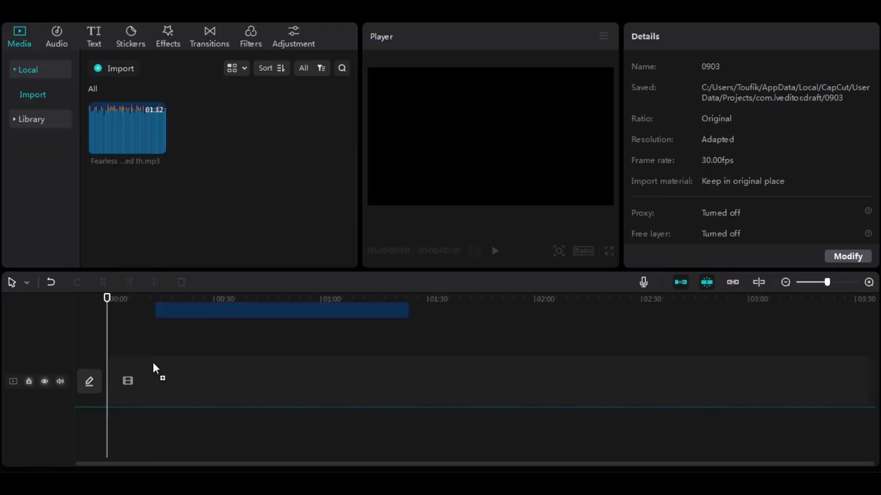
{"action": "left_click_drag", "start_coordinate": [805, 283], "coordinate": [820, 278]}
{"action": "key", "text": "ctrl+b"}
{"action": "left_click", "coordinate": [531, 317]}
{"action": "left_click_drag", "start_coordinate": [275, 464], "coordinate": [321, 468]}
{"action": "left_click", "coordinate": [405, 322]}
{"action": "key", "text": "ctrl+b"}
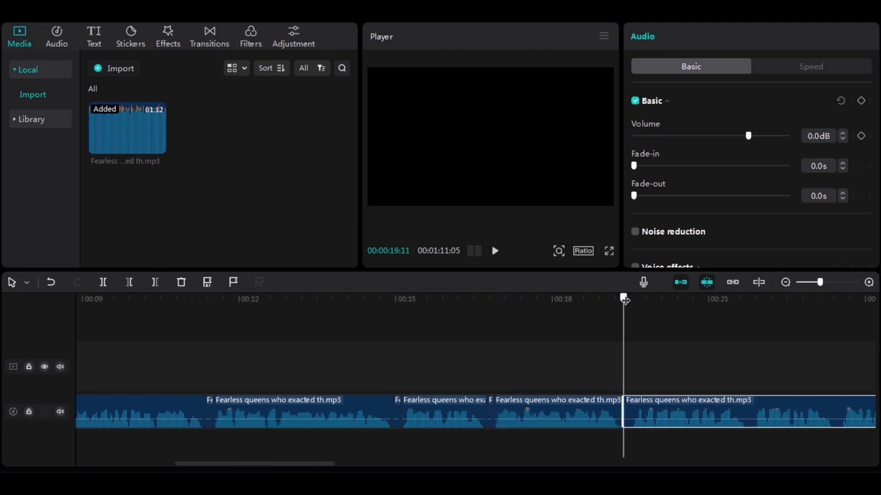
Step: Keep splitting the narration at each pause through to its end, then readjust the timeline zoom
{"action": "left_click", "coordinate": [103, 282]}
{"action": "left_click_drag", "start_coordinate": [326, 465], "coordinate": [374, 460]}
{"action": "key", "text": "ctrl+b"}
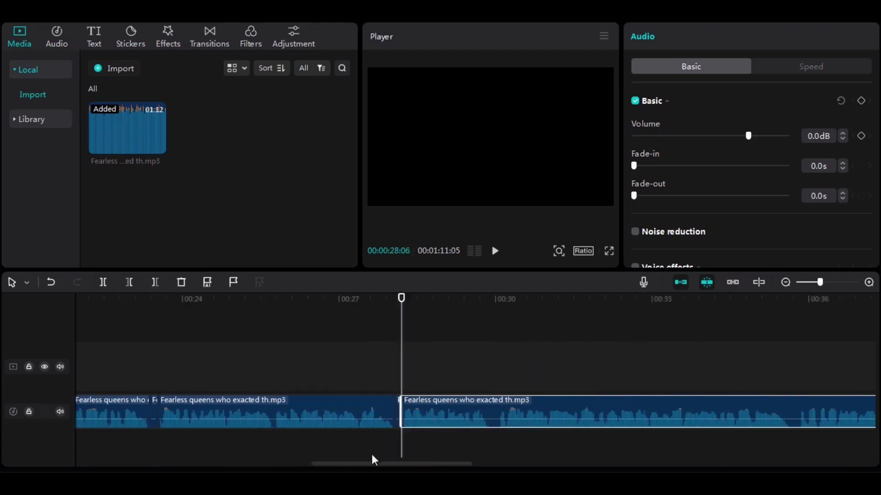
{"action": "key", "text": "ctrl+b"}
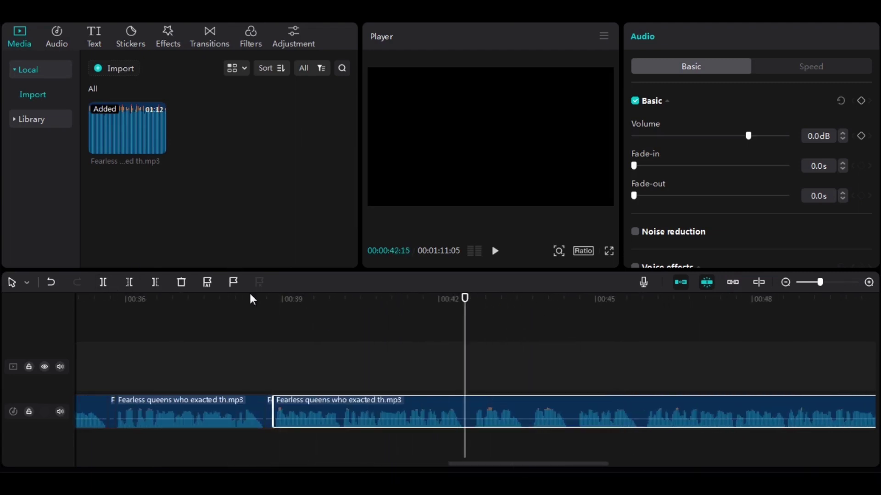
{"action": "key", "text": "ctrl+b"}
{"action": "key", "text": "ctrl+b"}
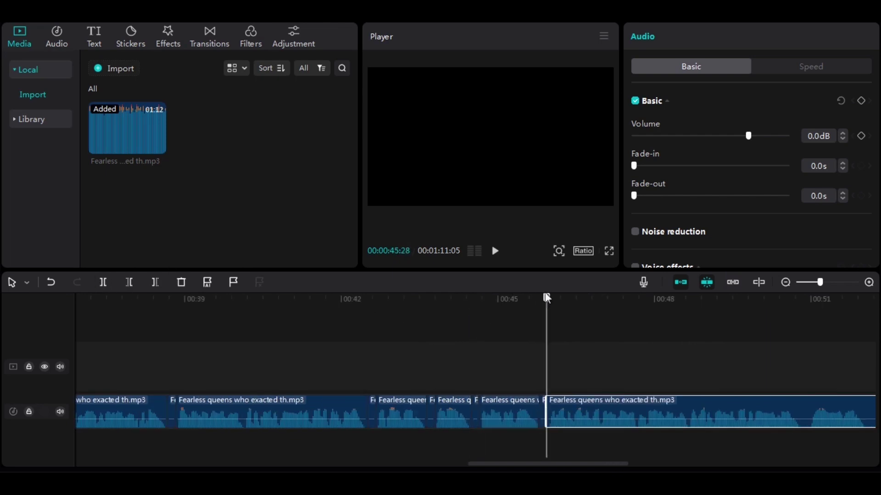
{"action": "key", "text": "ctrl+b"}
{"action": "left_click_drag", "start_coordinate": [482, 301], "coordinate": [451, 334]}
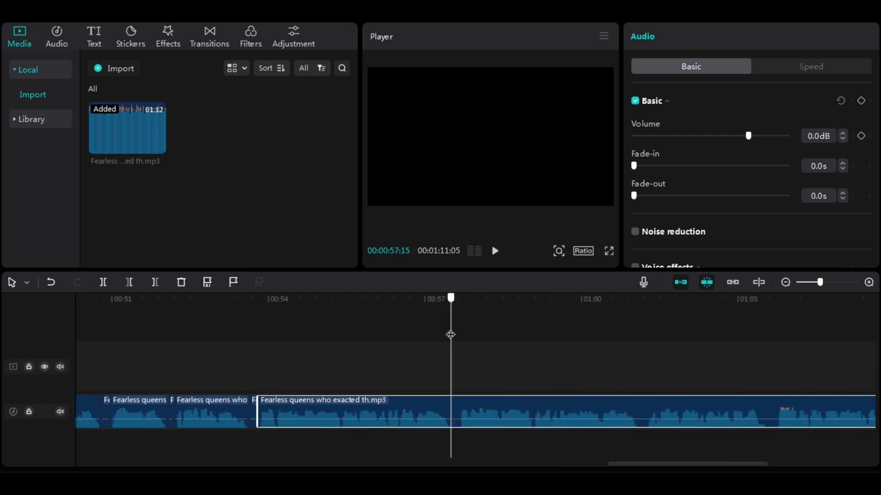
{"action": "key", "text": "ctrl+b"}
{"action": "key", "text": "ctrl+b"}
{"action": "key", "text": "ctrl+minus"}
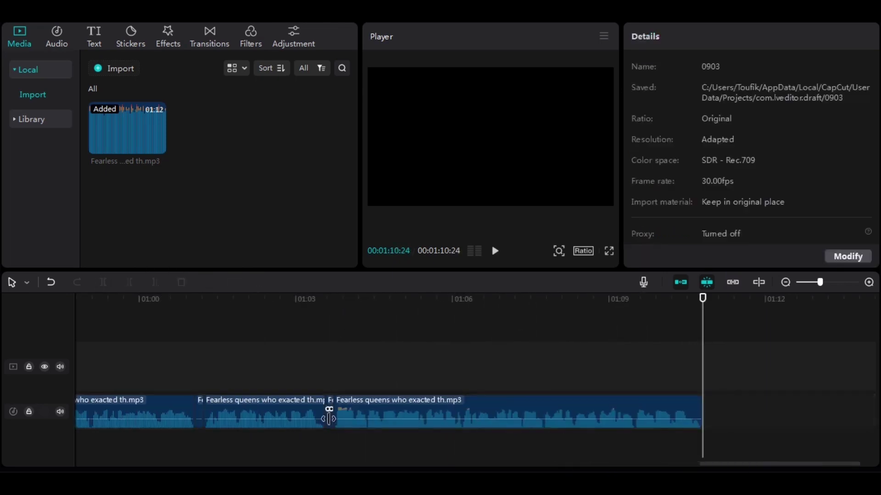
{"action": "key", "text": "ctrl+plus"}
{"action": "key", "text": "ctrl+plus"}
{"action": "key", "text": "ctrl+plus"}
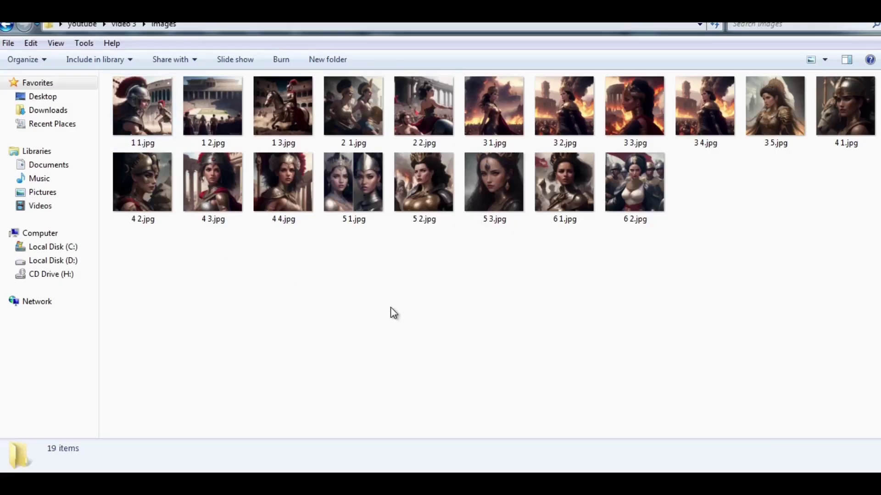
Step: Import all 19 JPG images into Media and place 1 3.jpg first, trimmed to about 2 seconds
{"action": "key", "text": "ctrl+a"}
{"action": "left_click_drag", "start_coordinate": [202, 143], "coordinate": [234, 202]}
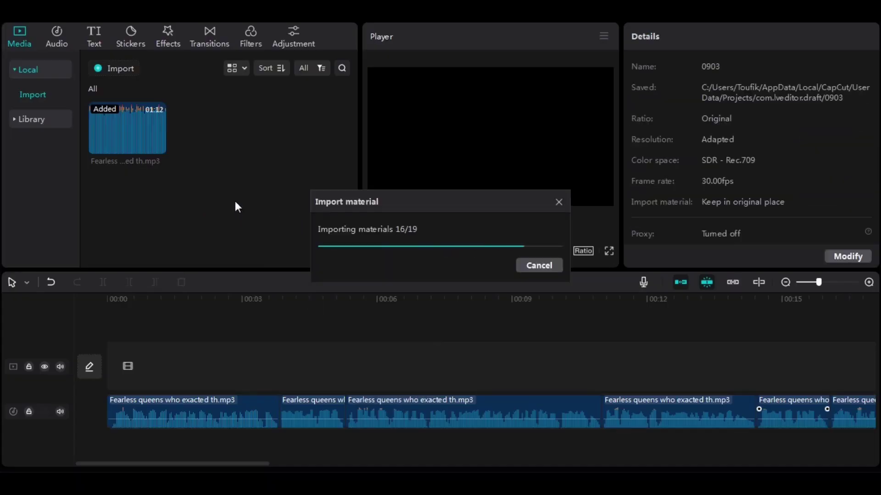
{"action": "left_click_drag", "start_coordinate": [126, 204], "coordinate": [110, 361]}
{"action": "left_click_drag", "start_coordinate": [331, 363], "coordinate": [205, 371]}
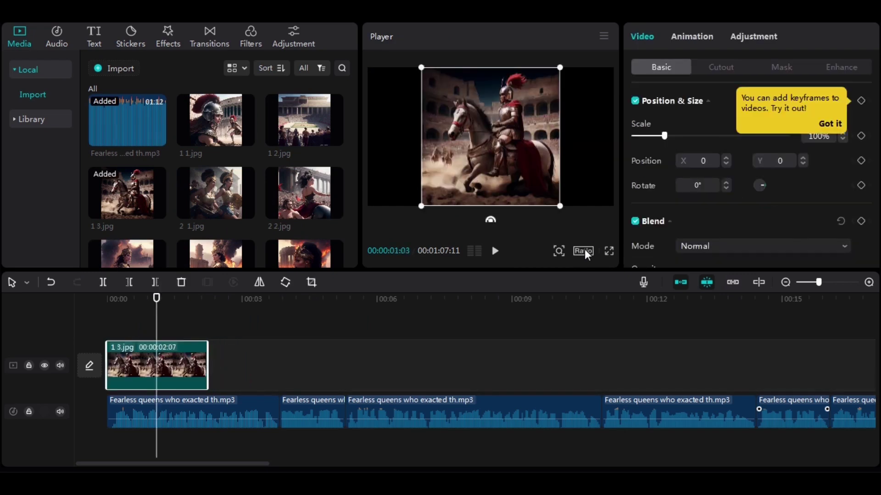
Step: Set the project ratio to 9:16 and enlarge the first image to fill the portrait frame
{"action": "left_click", "coordinate": [584, 251]}
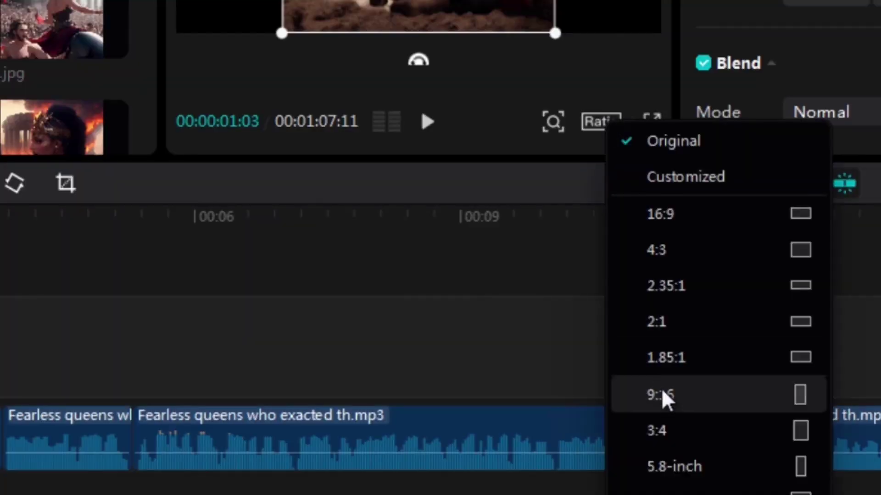
{"action": "left_click", "coordinate": [663, 395]}
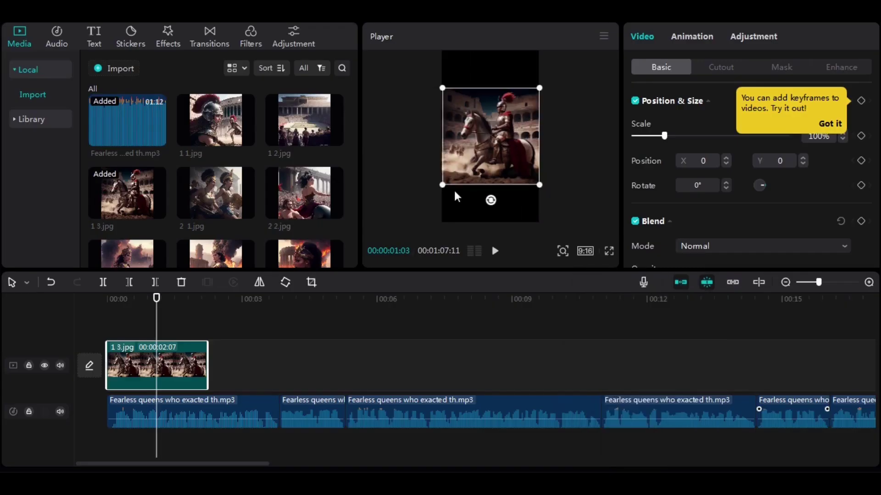
{"action": "left_click_drag", "start_coordinate": [441, 185], "coordinate": [401, 229]}
Step: Append 1 1.jpg after 1 3.jpg, then enlarge and reposition it to fill the frame
{"action": "left_click_drag", "start_coordinate": [216, 120], "coordinate": [510, 176]}
{"action": "left_click", "coordinate": [279, 321]}
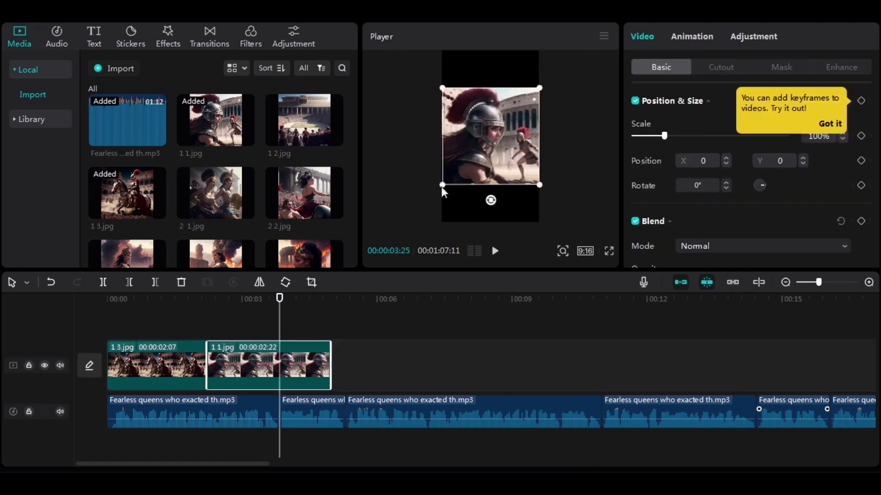
{"action": "left_click_drag", "start_coordinate": [441, 187], "coordinate": [403, 221]}
{"action": "left_click_drag", "start_coordinate": [537, 59], "coordinate": [579, 50]}
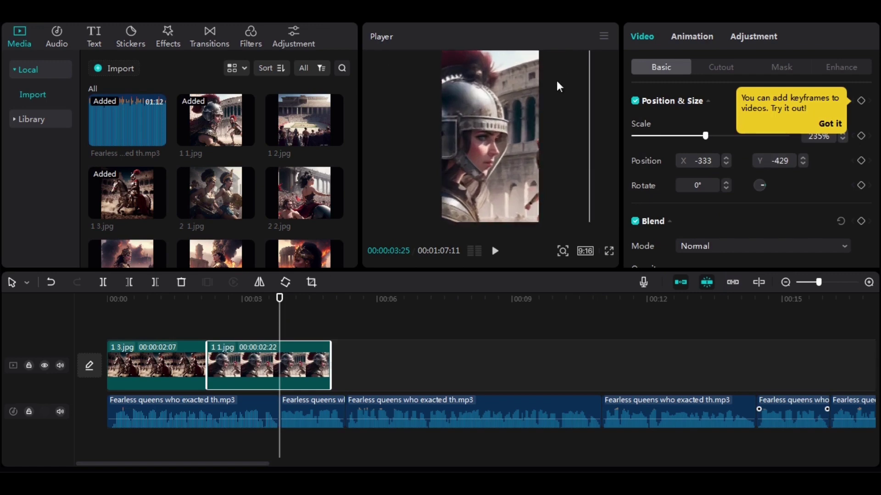
Step: Add 1 2.jpg and 2 1.jpg to the track and shorten the 1 3.jpg and 1 1.jpg clips
{"action": "left_click_drag", "start_coordinate": [304, 121], "coordinate": [370, 362]}
{"action": "left_click", "coordinate": [255, 202]}
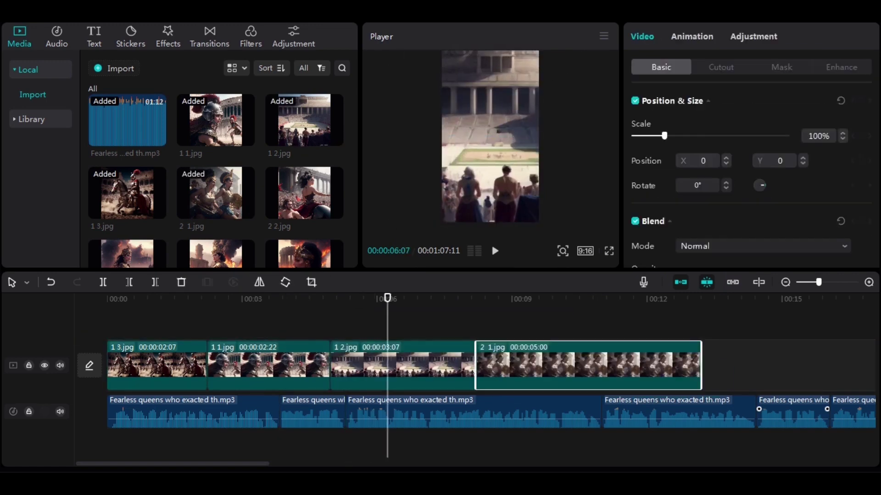
{"action": "left_click_drag", "start_coordinate": [206, 367], "coordinate": [158, 367]}
{"action": "left_click_drag", "start_coordinate": [275, 367], "coordinate": [236, 367]}
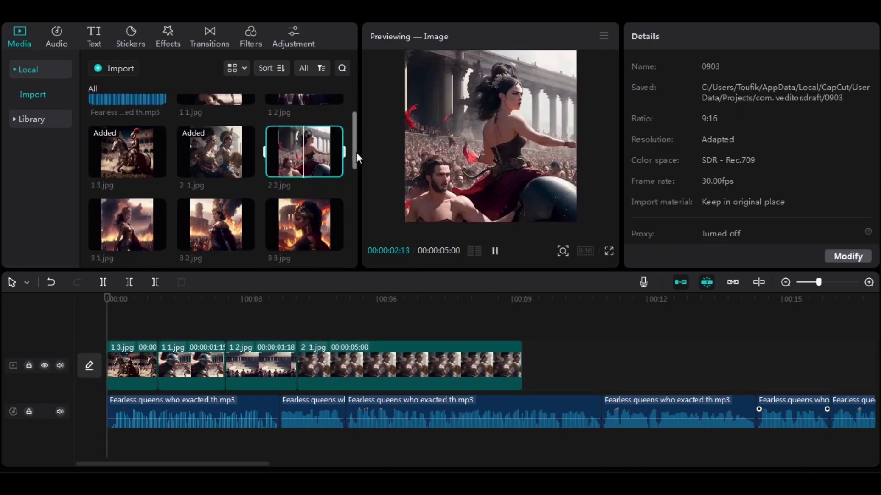
Step: Fill the track with the remaining images, rearranging 6 2.jpg and repositioning 5 2.jpg in the frame
{"action": "left_click_drag", "start_coordinate": [819, 282], "coordinate": [812, 282]}
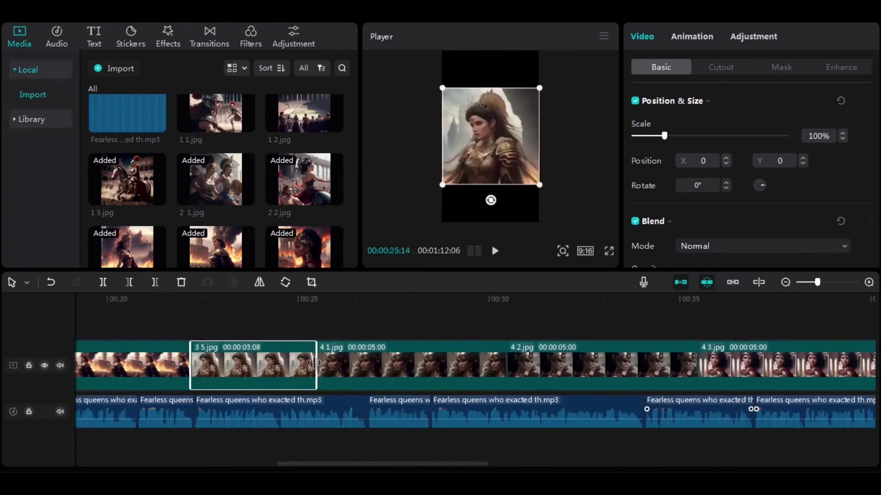
{"action": "left_click_drag", "start_coordinate": [747, 365], "coordinate": [735, 371]}
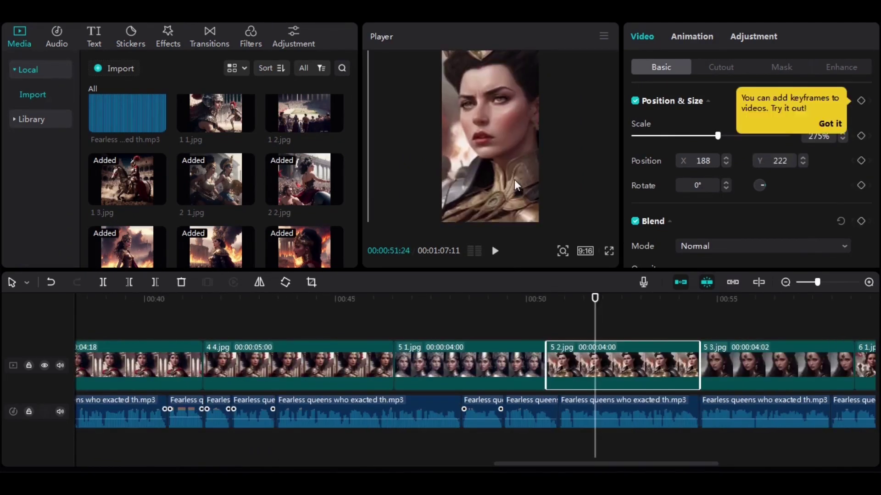
{"action": "left_click_drag", "start_coordinate": [513, 180], "coordinate": [413, 194]}
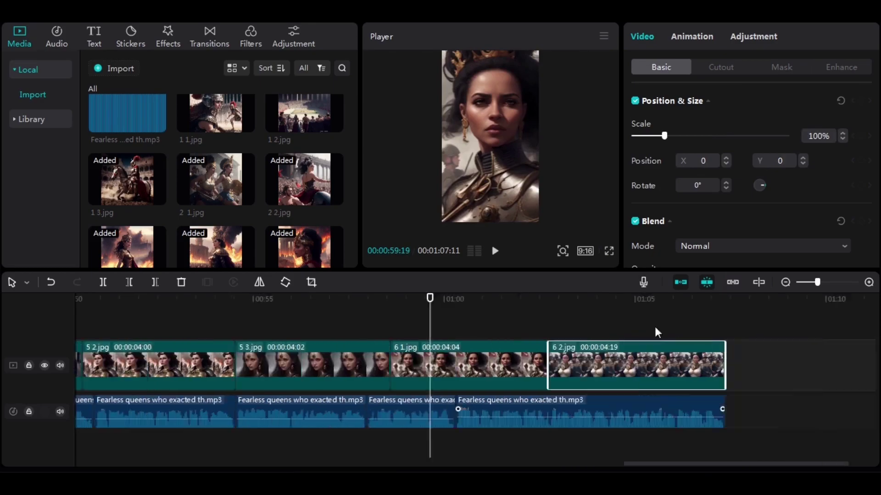
{"action": "left_click", "coordinate": [655, 332]}
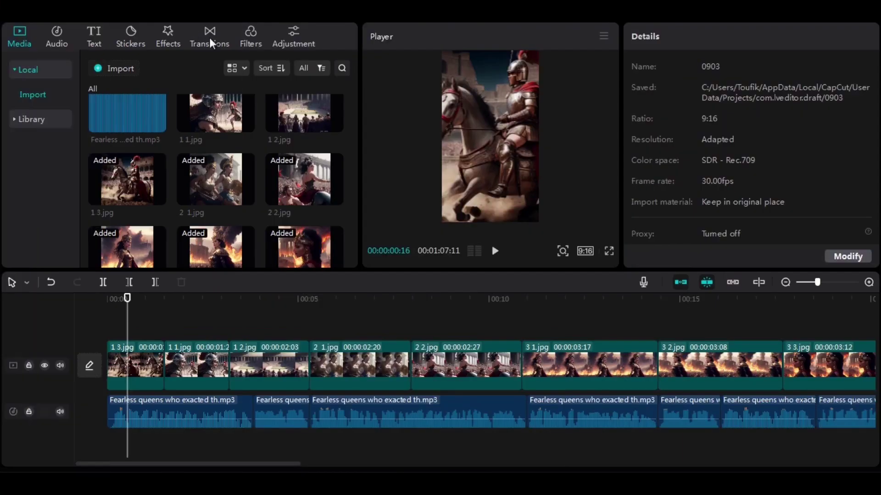
{"action": "left_click", "coordinate": [210, 38]}
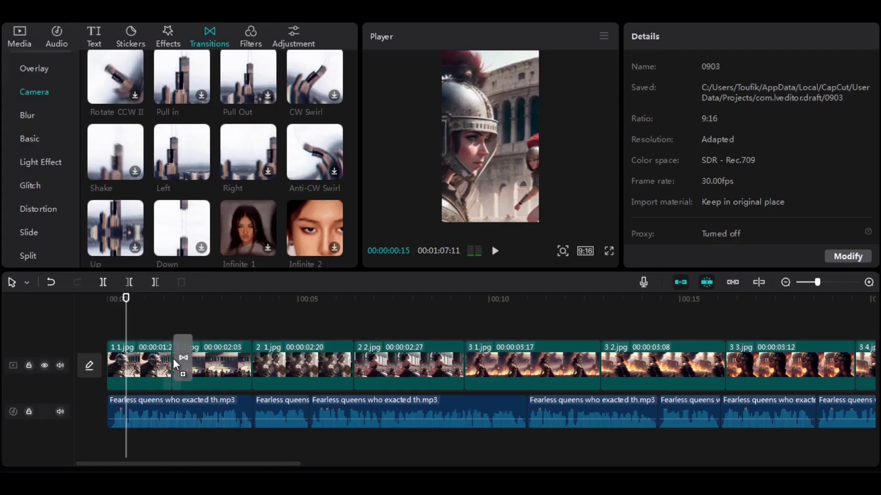
Step: Add the Left transition between 1 1.jpg and 1 2.jpg and give 1 1.jpg a Shake 1 entrance
{"action": "left_click_drag", "start_coordinate": [173, 358], "coordinate": [170, 359]}
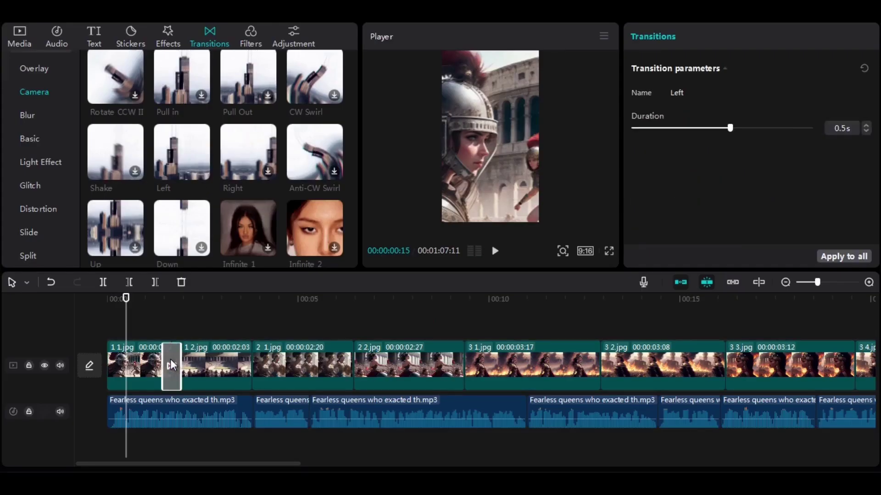
{"action": "left_click", "coordinate": [156, 364]}
{"action": "left_click", "coordinate": [696, 35]}
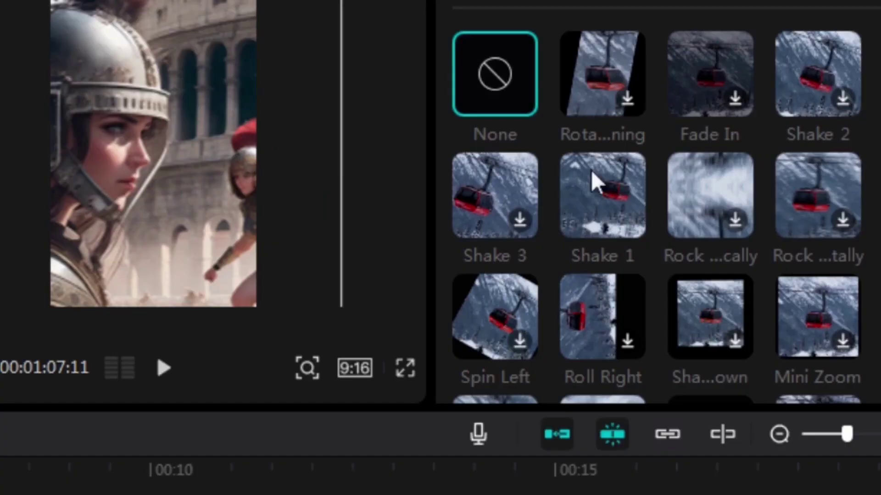
{"action": "left_click", "coordinate": [590, 169]}
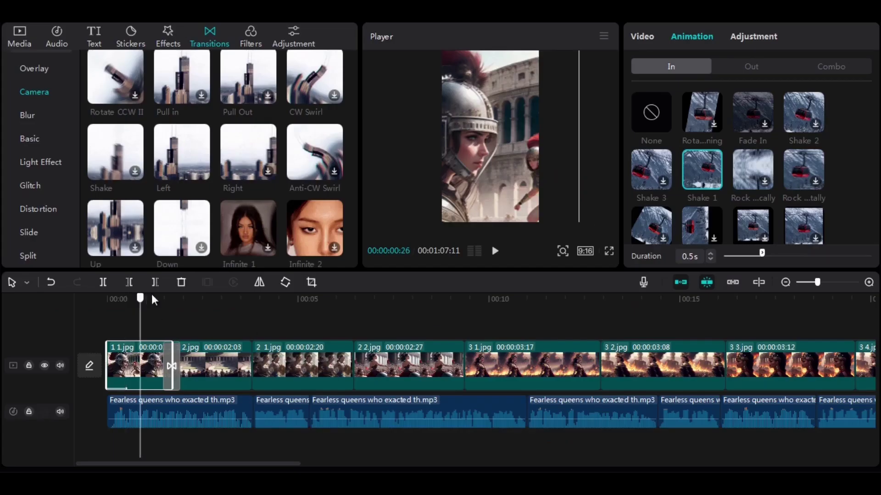
{"action": "left_click", "coordinate": [172, 301]}
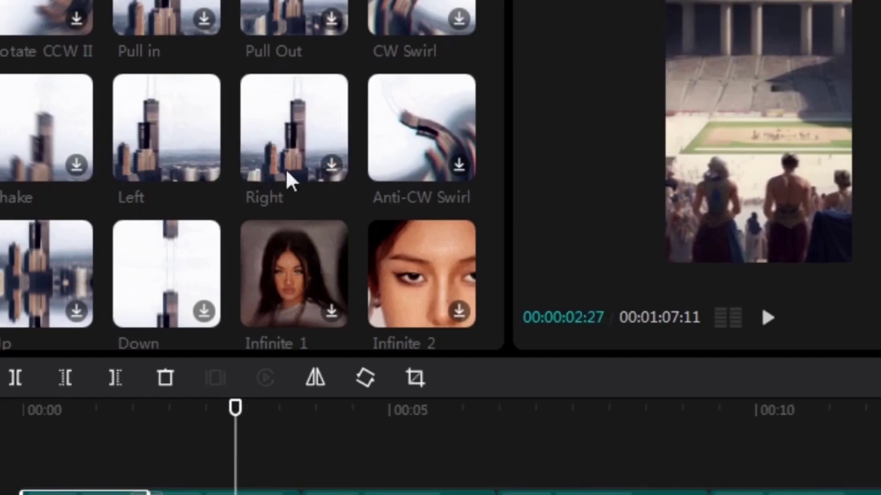
Step: Add the Right transition between 1 2.jpg and 2 1.jpg and give 1 2.jpg a Shake 3 entrance
{"action": "left_click_drag", "start_coordinate": [337, 169], "coordinate": [289, 494]}
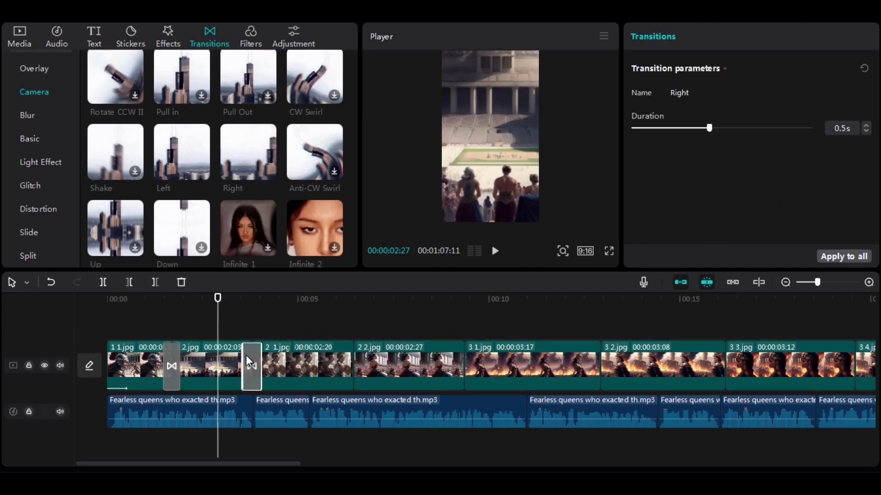
{"action": "left_click", "coordinate": [214, 357]}
{"action": "left_click", "coordinate": [646, 165]}
{"action": "left_click", "coordinate": [259, 307]}
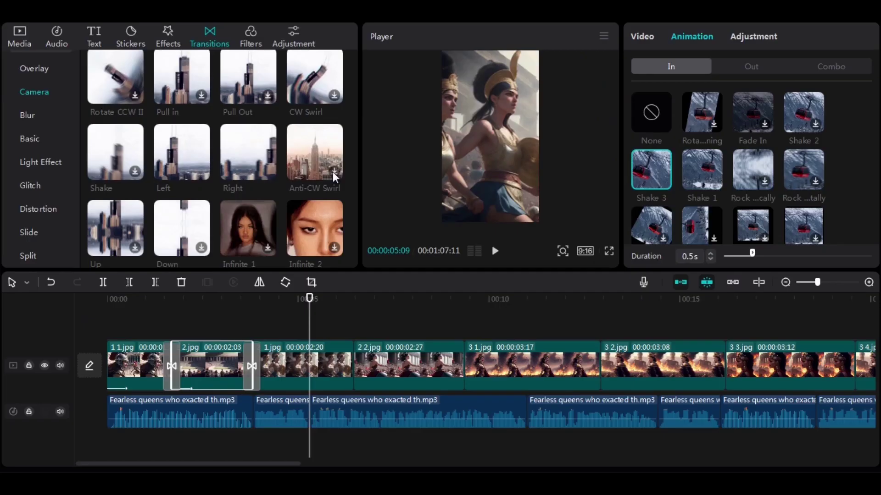
Step: Place a camera transition between 2 2.jpg and 3 1.jpg and give 1.jpg a Shake 1 entrance
{"action": "left_click", "coordinate": [351, 353]}
{"action": "left_click", "coordinate": [329, 365]}
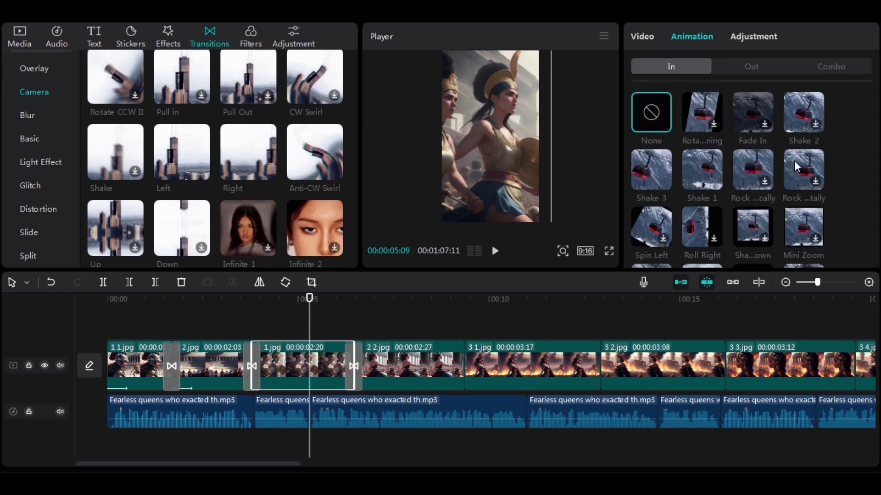
{"action": "mouse_move", "coordinate": [248, 77]}
{"action": "left_mouse_down"}
{"action": "mouse_move", "coordinate": [351, 342]}
{"action": "mouse_move", "coordinate": [368, 359]}
{"action": "mouse_move", "coordinate": [404, 276]}
{"action": "mouse_move", "coordinate": [511, 373]}
{"action": "mouse_move", "coordinate": [507, 368]}
{"action": "left_mouse_up"}
{"action": "scroll", "coordinate": [437, 372], "scroll_direction": "right", "scroll_amount": 10}
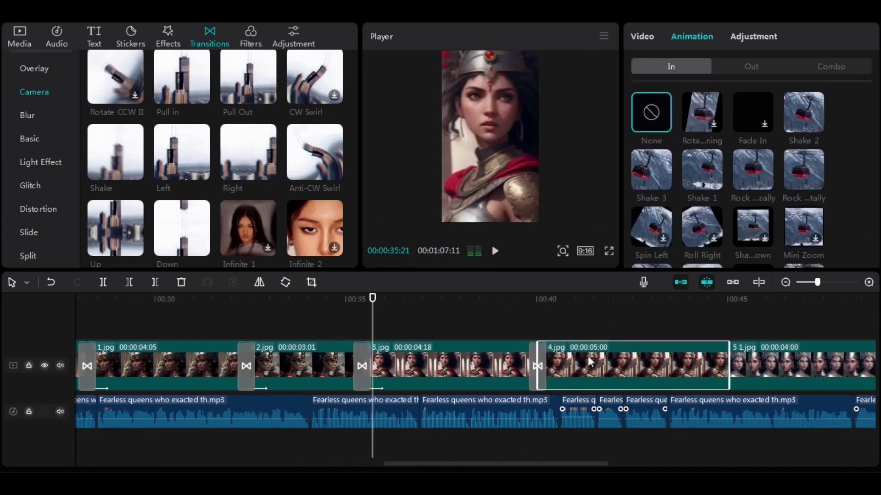
{"action": "left_click", "coordinate": [690, 178]}
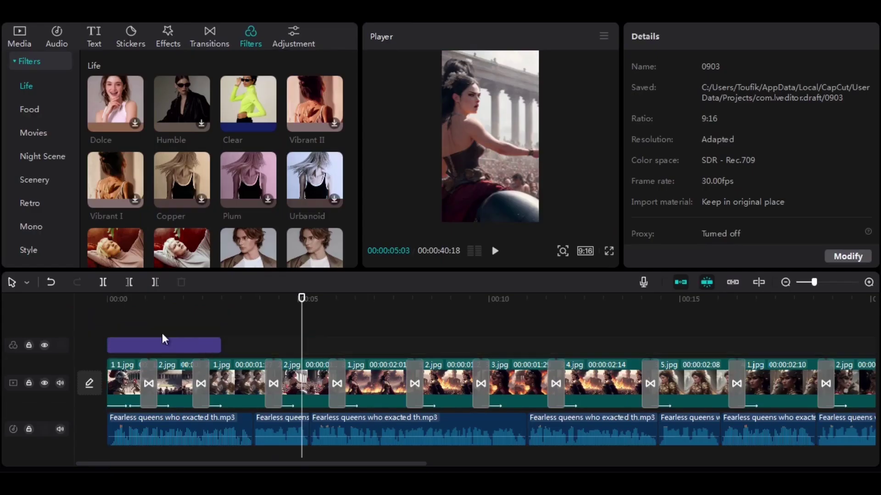
Step: Extend the Clear filter across all clips on the zoomed-out timeline
{"action": "left_click", "coordinate": [163, 344]}
{"action": "left_click_drag", "start_coordinate": [813, 281], "coordinate": [808, 283]}
{"action": "left_click_drag", "start_coordinate": [139, 345], "coordinate": [848, 345]}
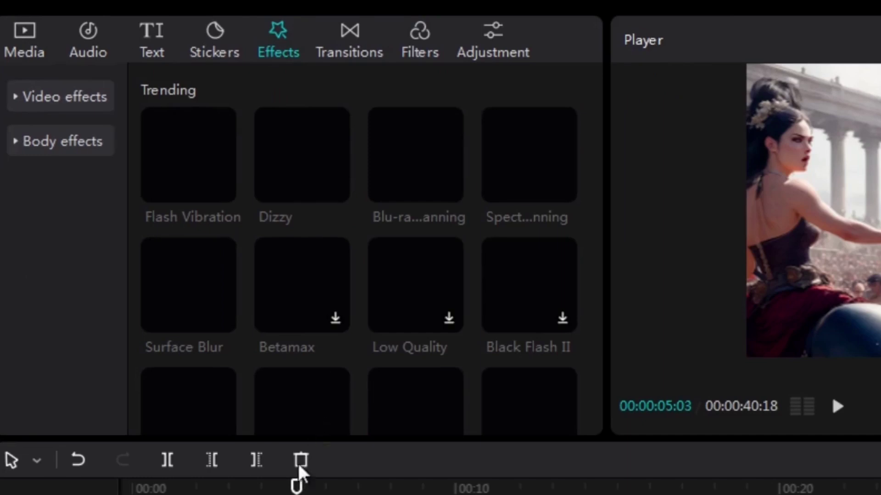
{"action": "left_click_drag", "start_coordinate": [290, 483], "coordinate": [115, 486]}
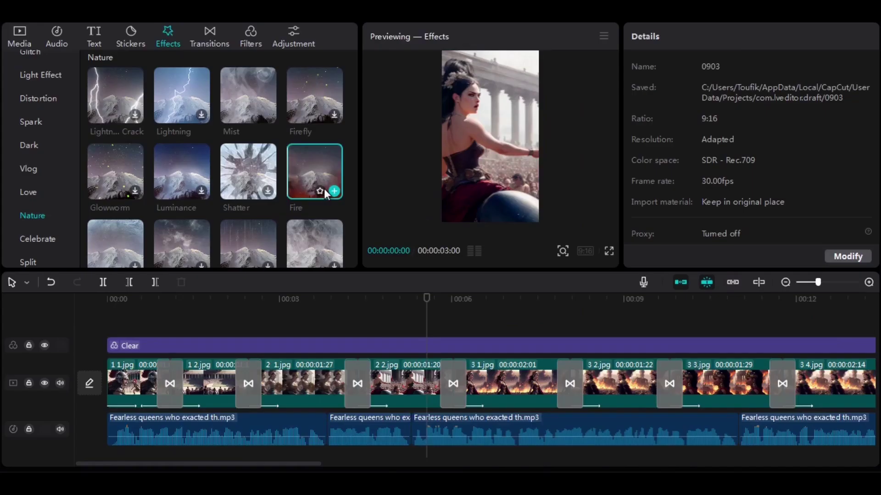
Step: Add the Fire nature effect to the timeline and stretch it over the middle clips
{"action": "left_click_drag", "start_coordinate": [314, 171], "coordinate": [359, 330]}
{"action": "left_click_drag", "start_coordinate": [458, 330], "coordinate": [851, 330]}
{"action": "left_click_drag", "start_coordinate": [202, 464], "coordinate": [350, 464]}
Step: Add the Frost effect at the start and shorten it to about one second
{"action": "left_click_drag", "start_coordinate": [366, 335], "coordinate": [491, 335]}
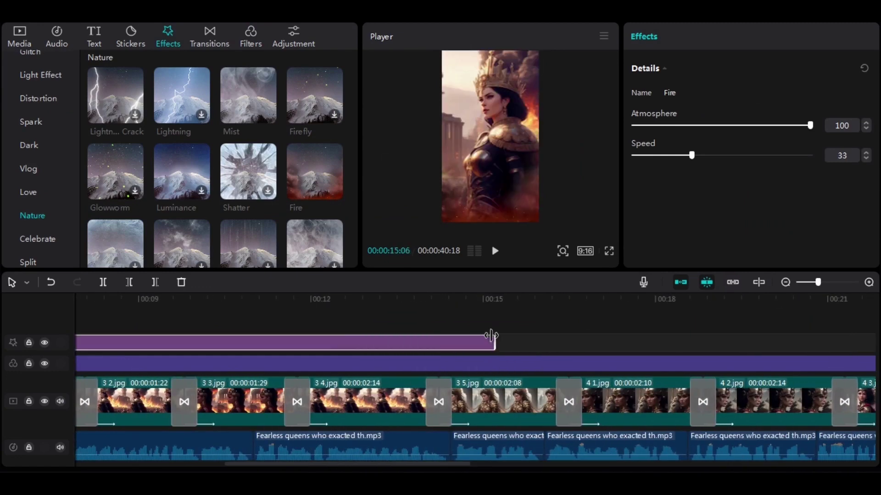
{"action": "left_click_drag", "start_coordinate": [426, 463], "coordinate": [277, 464]}
{"action": "scroll", "coordinate": [355, 211], "scroll_direction": "down", "scroll_amount": 5}
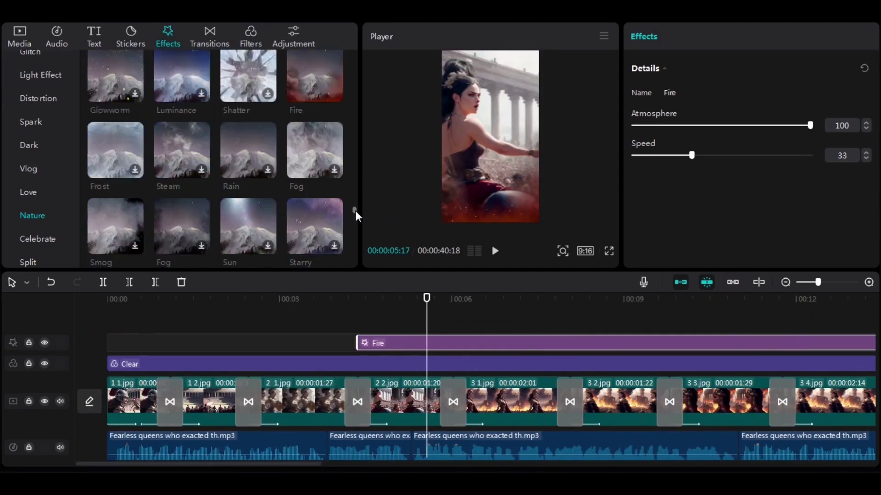
{"action": "scroll", "coordinate": [356, 211], "scroll_direction": "up", "scroll_amount": 2}
{"action": "left_click_drag", "start_coordinate": [116, 117], "coordinate": [120, 343]}
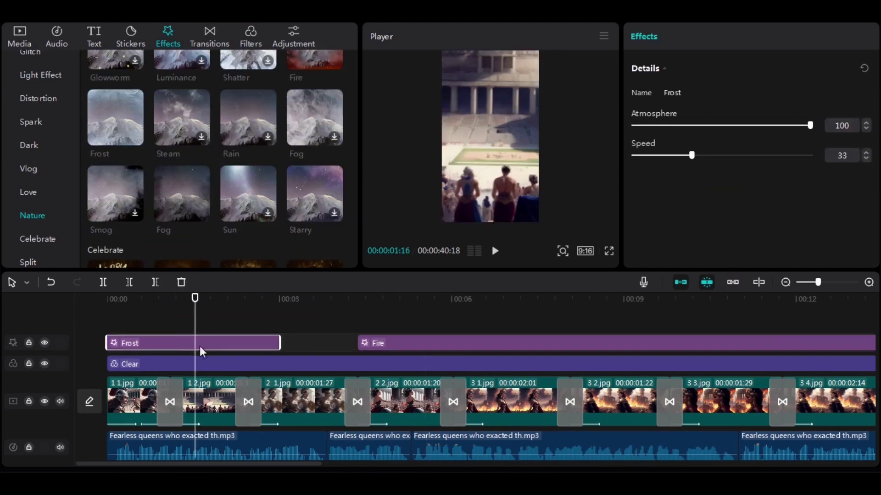
{"action": "left_click", "coordinate": [109, 298]}
{"action": "key", "text": "space"}
{"action": "key", "text": "space"}
{"action": "left_click_drag", "start_coordinate": [279, 343], "coordinate": [182, 348]}
Step: Place the Rain effect right after Frost, then add Lightning and trim its end
{"action": "left_click", "coordinate": [252, 109]}
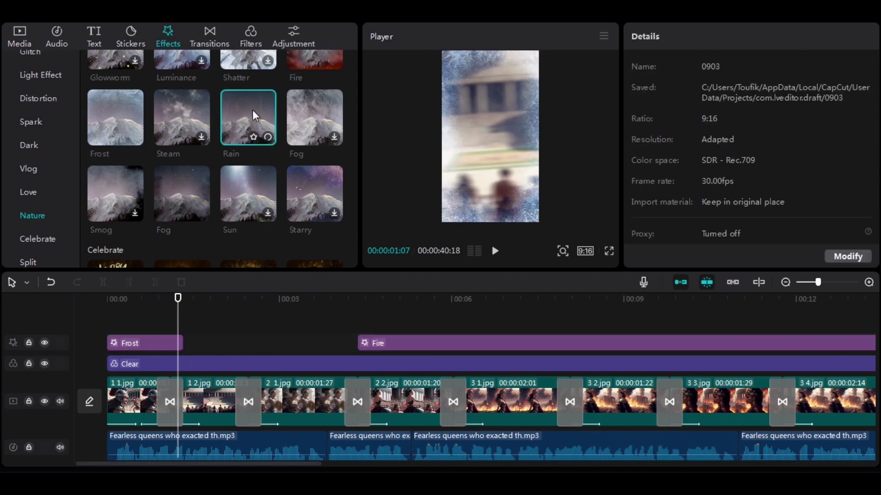
{"action": "left_click_drag", "start_coordinate": [251, 110], "coordinate": [182, 342]}
{"action": "key", "text": "space"}
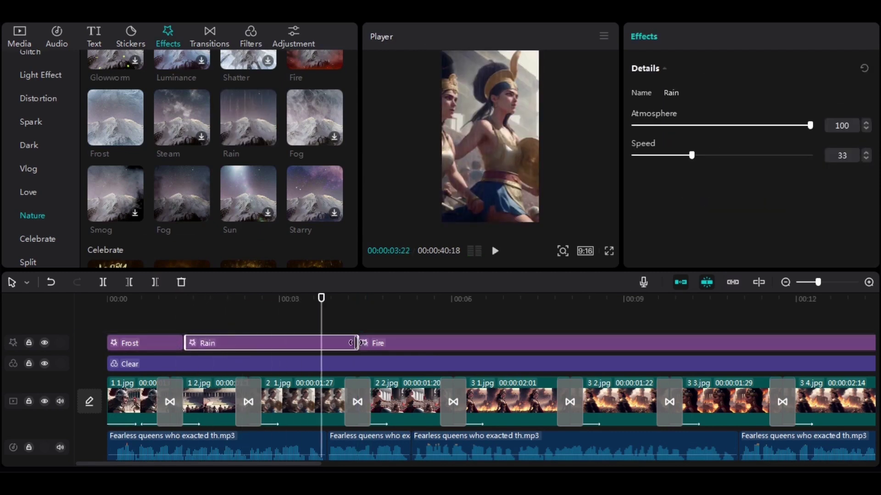
{"action": "scroll", "coordinate": [356, 210], "scroll_direction": "up", "scroll_amount": 3}
{"action": "left_click_drag", "start_coordinate": [181, 129], "coordinate": [260, 340]}
{"action": "left_click_drag", "start_coordinate": [413, 346], "coordinate": [373, 351]}
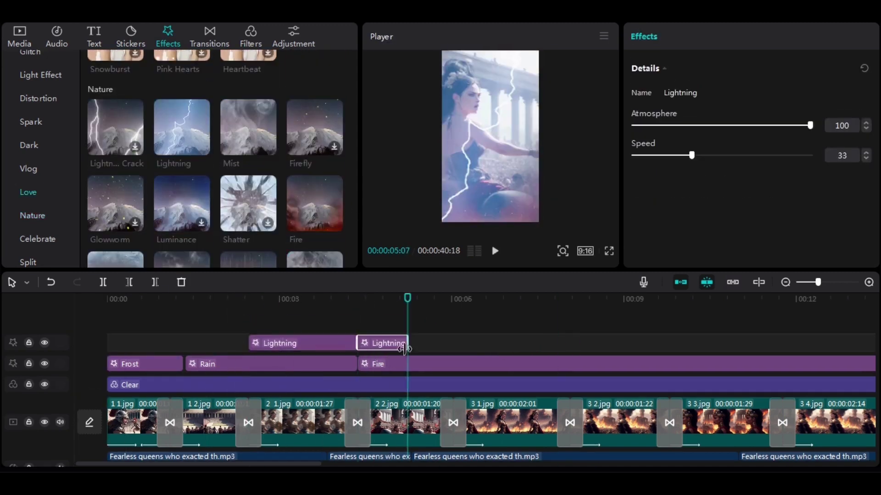
Step: Add the Shatter effect at the playhead and the Firefly effect after it
{"action": "left_click_drag", "start_coordinate": [250, 220], "coordinate": [532, 364]}
{"action": "scroll", "coordinate": [439, 460], "scroll_direction": "right", "scroll_amount": 5}
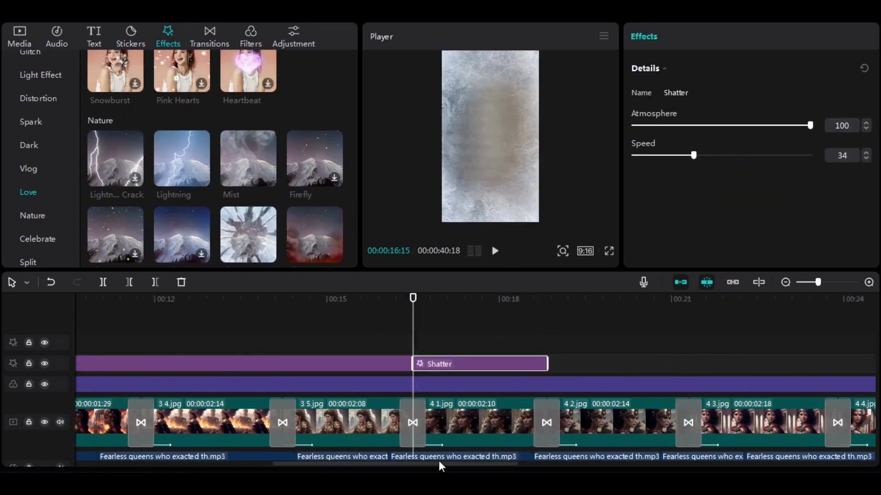
{"action": "left_click_drag", "start_coordinate": [336, 183], "coordinate": [443, 364]}
{"action": "left_click", "coordinate": [268, 254]}
{"action": "scroll", "coordinate": [494, 466], "scroll_direction": "right", "scroll_amount": 5}
Step: Add Mist, Glowworm and Sun effects, extend Sun to the end, and put Smog on the top track
{"action": "left_click_drag", "start_coordinate": [247, 158], "coordinate": [656, 367]}
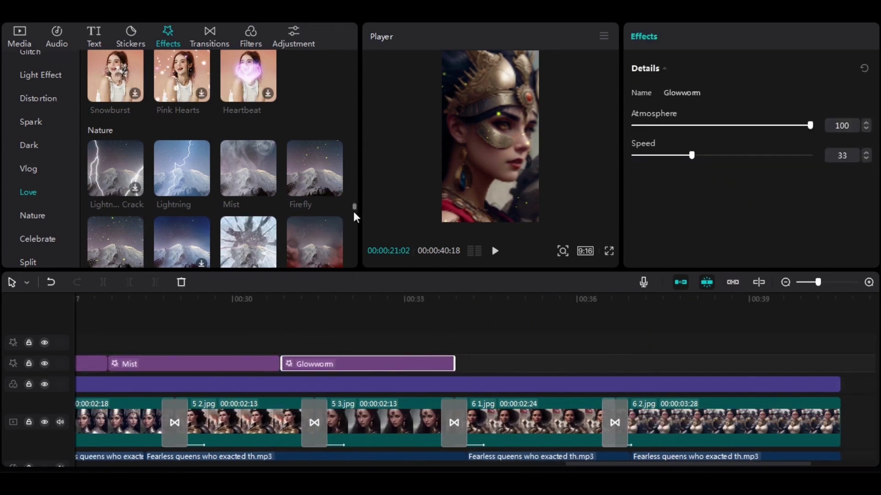
{"action": "scroll", "coordinate": [356, 216], "scroll_direction": "down", "scroll_amount": 5}
{"action": "left_click_drag", "start_coordinate": [248, 202], "coordinate": [613, 369]}
{"action": "left_click_drag", "start_coordinate": [788, 364], "coordinate": [839, 364]}
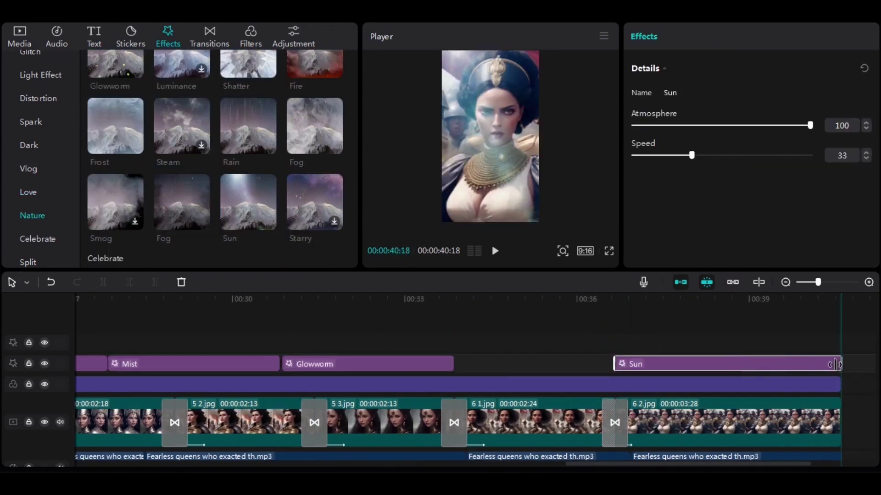
{"action": "left_click_drag", "start_coordinate": [115, 202], "coordinate": [477, 344]}
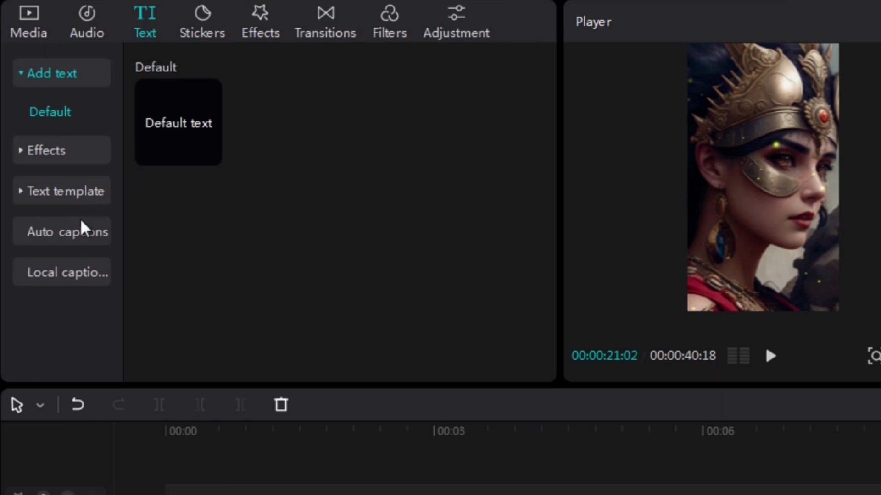
Step: Create English auto captions from the voiceover and zoom out to view the full caption track
{"action": "left_click", "coordinate": [82, 236]}
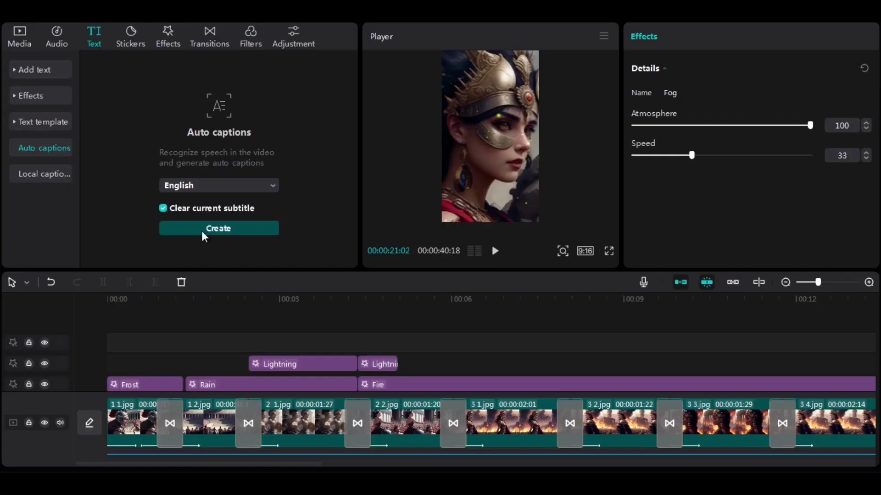
{"action": "left_click", "coordinate": [316, 327]}
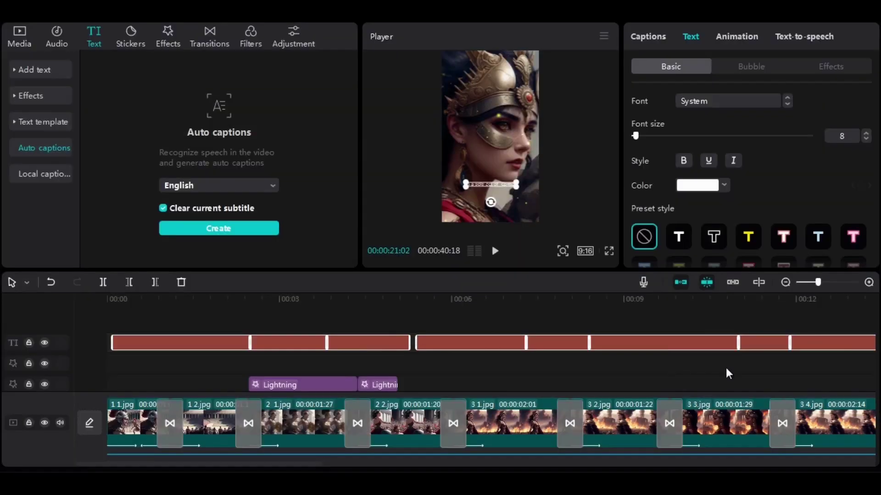
{"action": "left_click_drag", "start_coordinate": [818, 282], "coordinate": [800, 287]}
Step: Select all caption clips, apply the Pop-up caption animation and try a larger font size
{"action": "left_click_drag", "start_coordinate": [351, 316], "coordinate": [98, 354]}
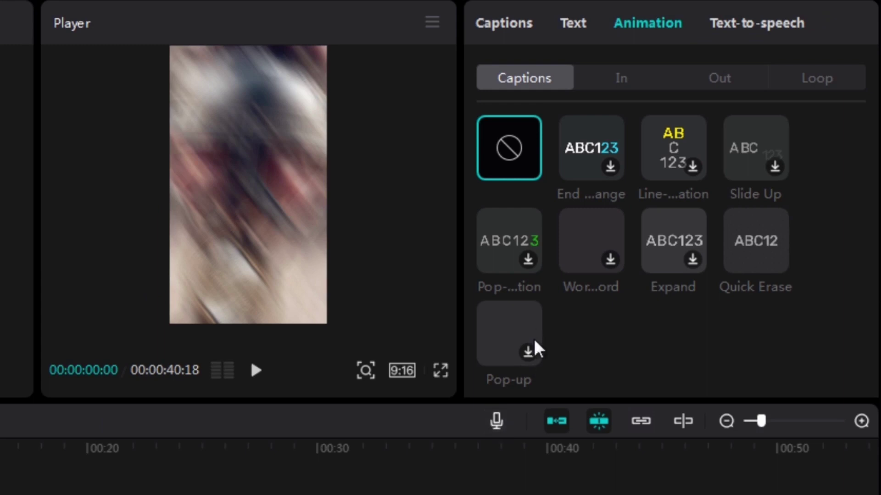
{"action": "left_click", "coordinate": [527, 357]}
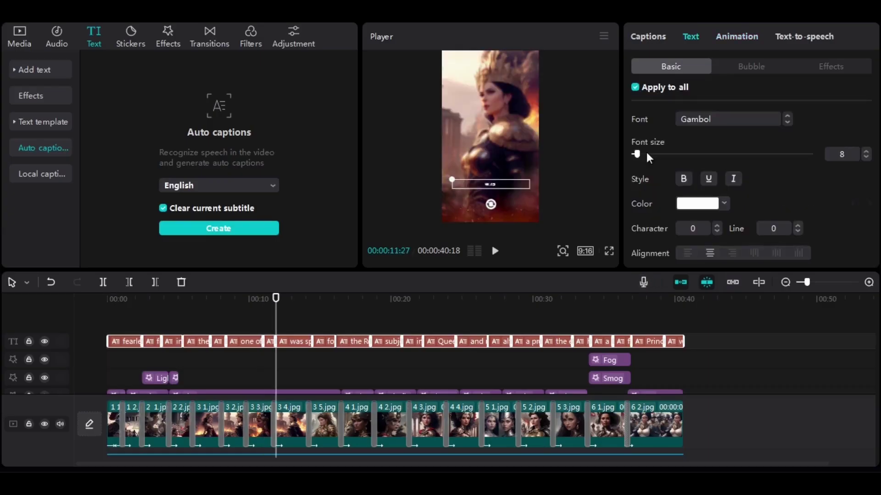
{"action": "left_click_drag", "start_coordinate": [647, 156], "coordinate": [660, 153]}
Step: Undo the size change, set the captions to Bangers at size 38 and move them up the frame
{"action": "key", "text": "ctrl+z"}
{"action": "left_click", "coordinate": [679, 119]}
{"action": "scroll", "coordinate": [711, 124], "scroll_direction": "down", "scroll_amount": 5}
{"action": "left_click", "coordinate": [739, 186]}
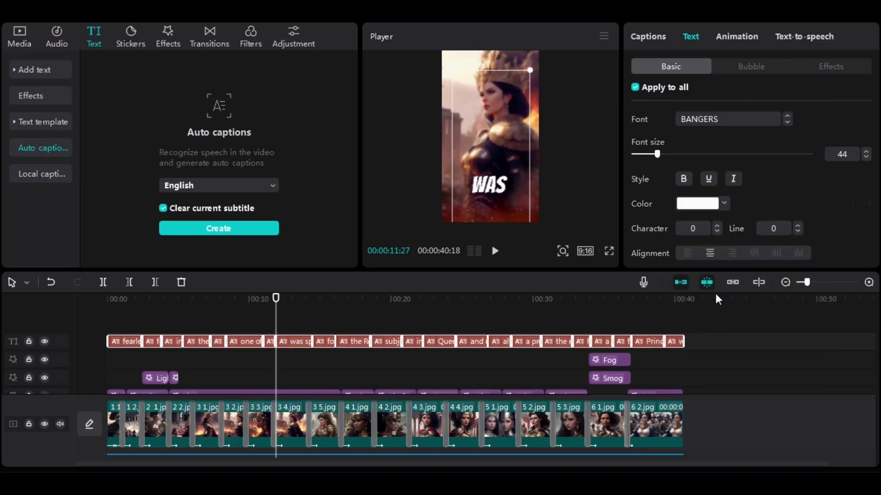
{"action": "left_click_drag", "start_coordinate": [499, 185], "coordinate": [495, 154]}
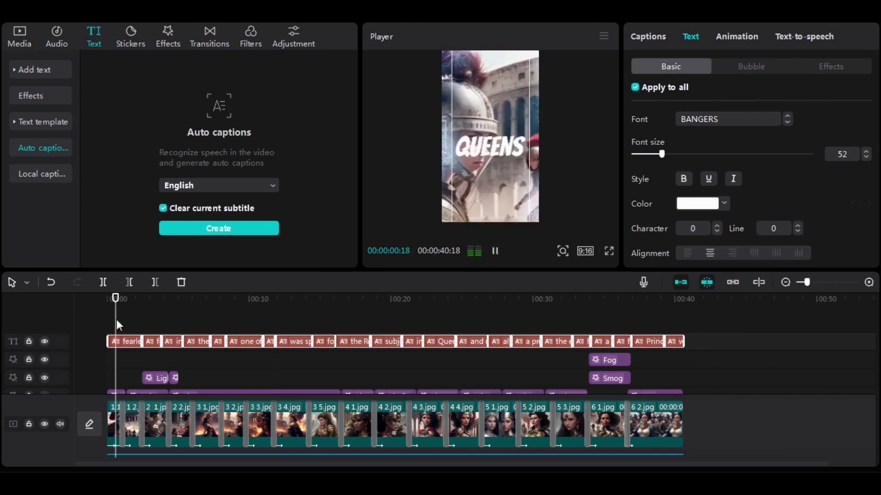
{"action": "left_click_drag", "start_coordinate": [661, 154], "coordinate": [653, 153]}
{"action": "left_click", "coordinate": [110, 300]}
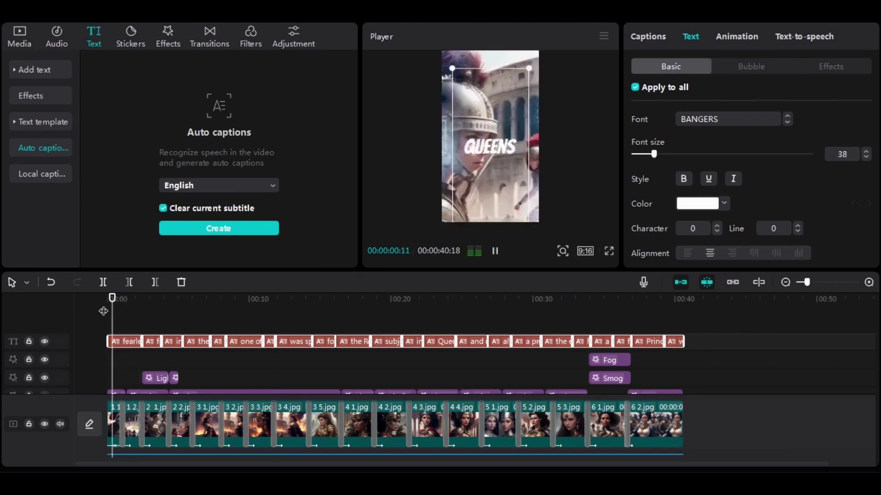